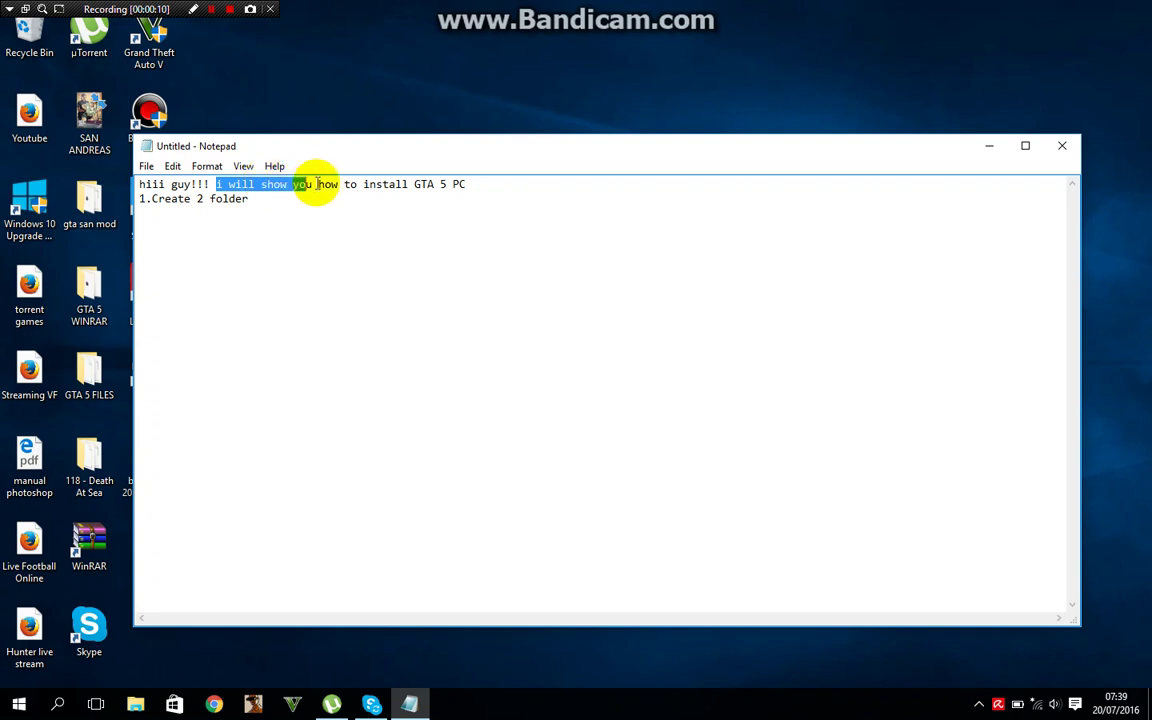
pyautogui.click(470, 183)
pyautogui.moveTo(253, 198); pyautogui.dragTo(153, 202)
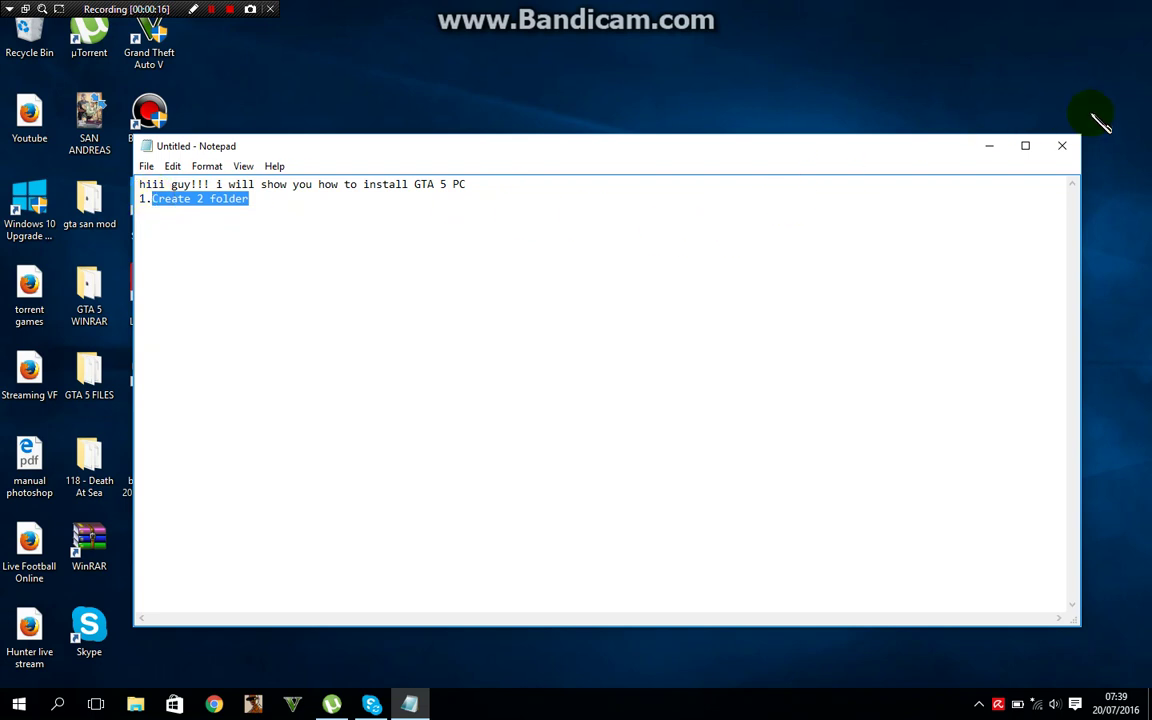
# Move the GTA 5 WINRAR and GTA 5 FILES folders to the empty middle of the desktop, side by side.
pyautogui.click(989, 146)
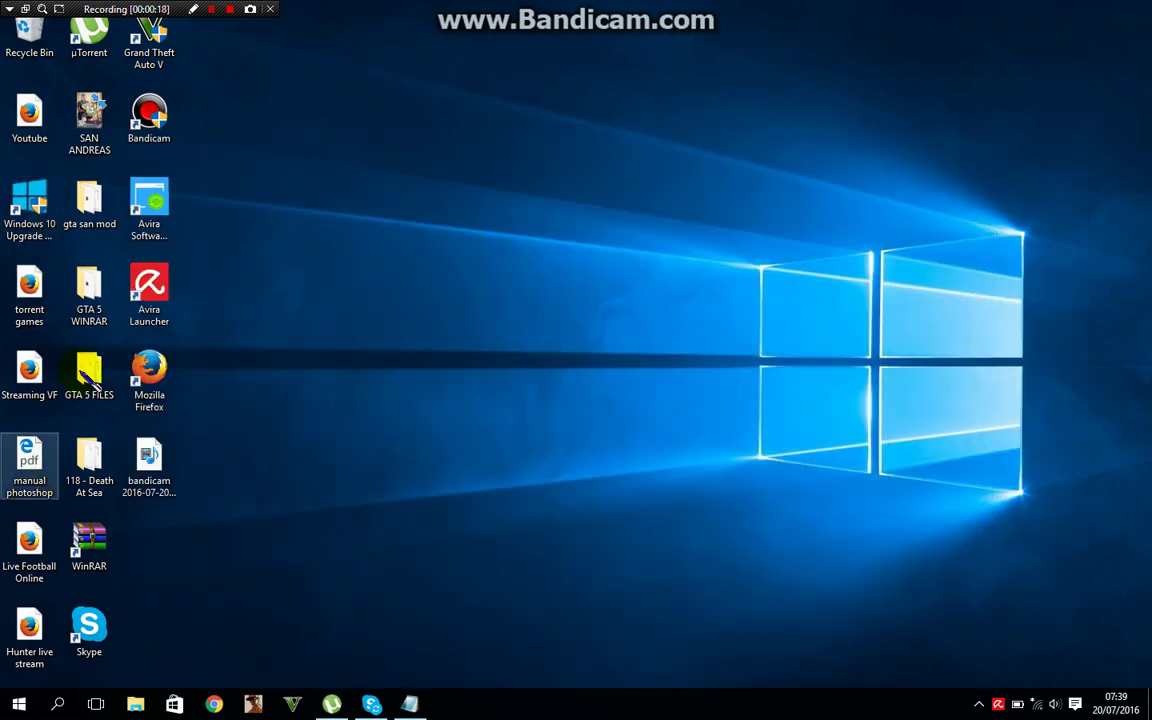
pyautogui.moveTo(117, 408); pyautogui.dragTo(607, 309)
pyautogui.moveTo(432, 283); pyautogui.dragTo(739, 243)
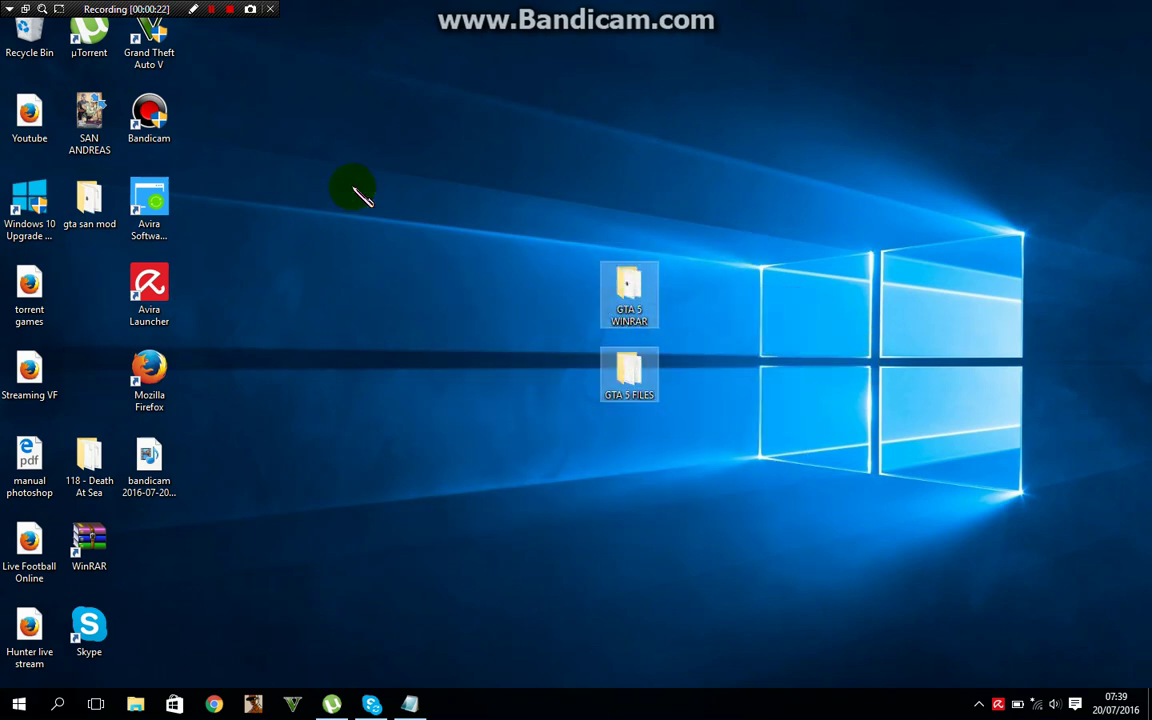
pyautogui.moveTo(474, 167); pyautogui.dragTo(800, 470)
pyautogui.moveTo(440, 153); pyautogui.dragTo(745, 495)
pyautogui.moveTo(625, 290)
pyautogui.mouseDown()
pyautogui.moveTo(442, 265)
pyautogui.moveTo(578, 332)
pyautogui.moveTo(617, 296)
pyautogui.moveTo(385, 378)
pyautogui.mouseUp()
pyautogui.click(630, 300)
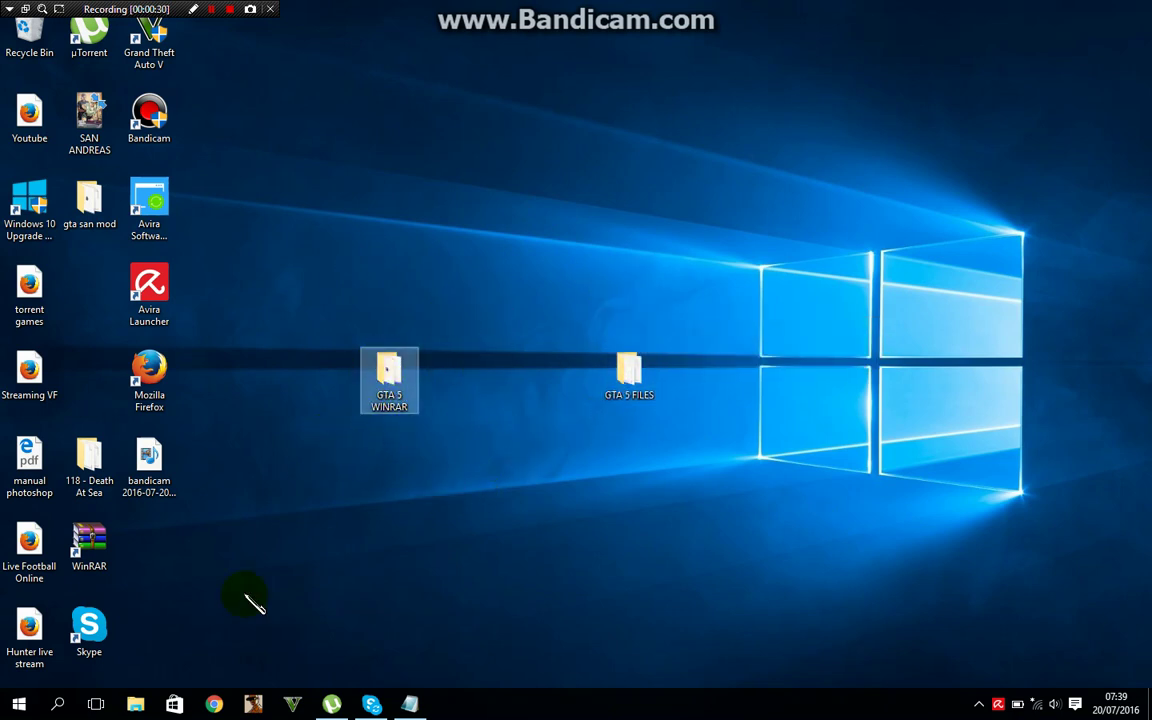
# Add the line "Copy all dvd in one folder name winrar file" below "1.Create 2 folder" in the Notepad note.
pyautogui.click(410, 705)
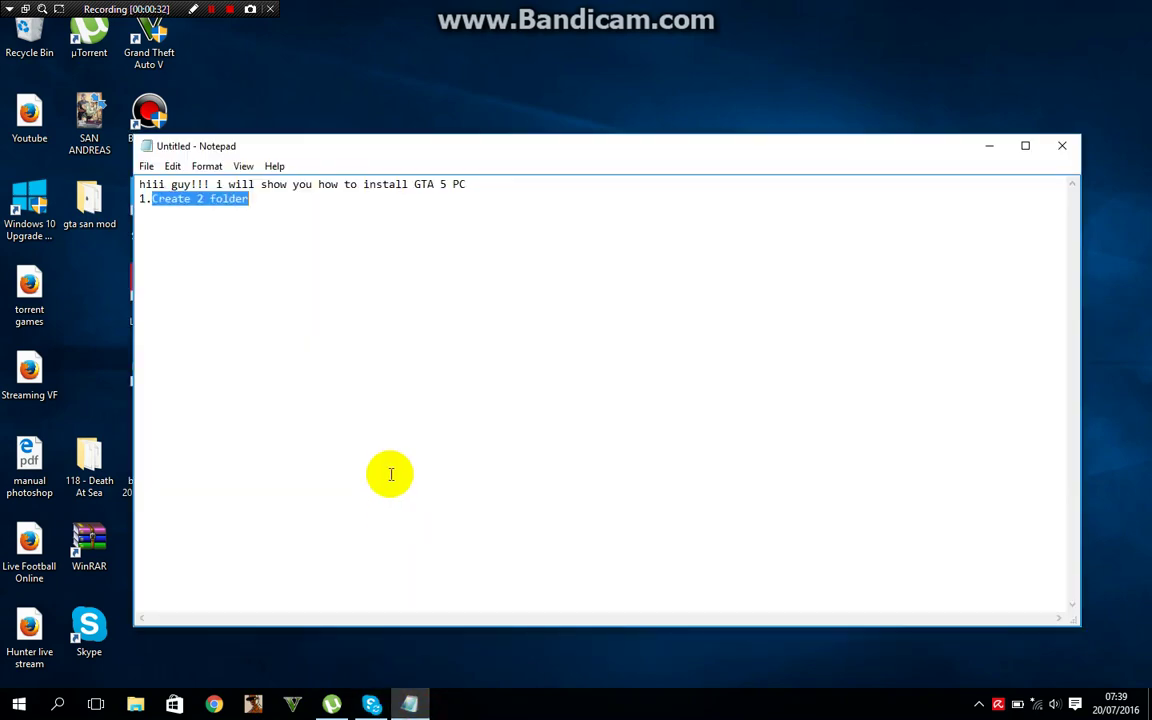
pyautogui.click(261, 205)
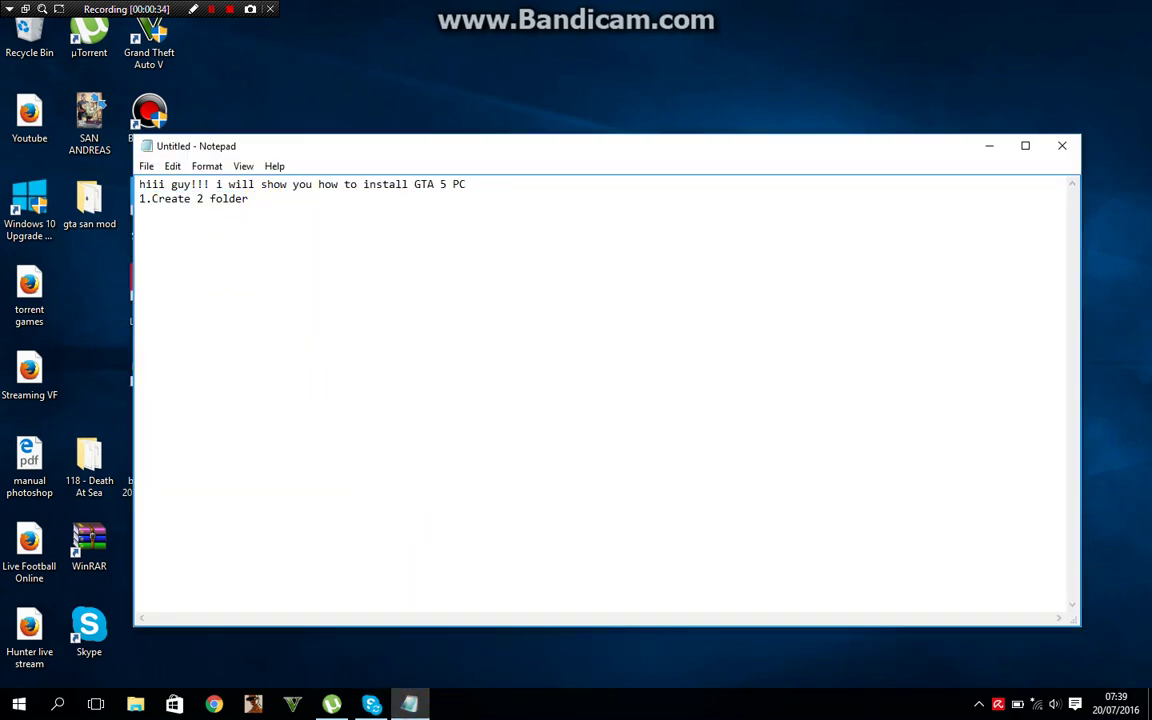
pyautogui.press('Return')
pyautogui.write('Copy all dvd in one folder')
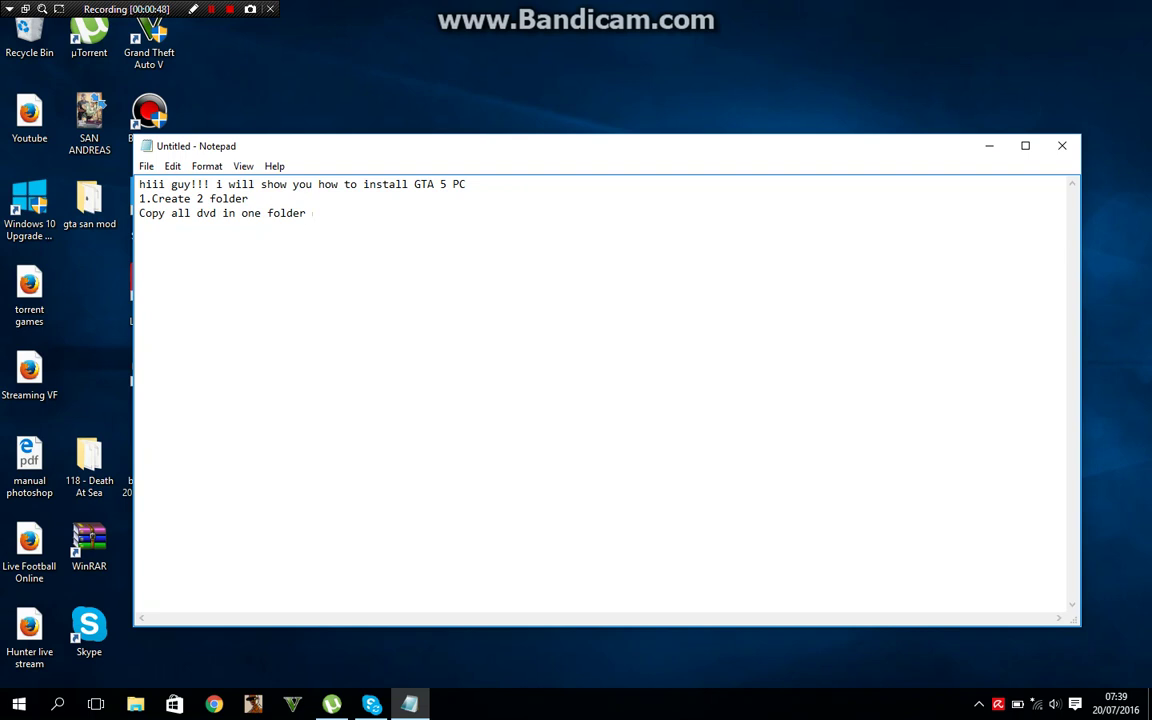
pyautogui.write(' nam')
pyautogui.press('BackSpace')
pyautogui.write('name winrar fil')
pyautogui.press('BackSpace')
pyautogui.write('w')
pyautogui.press('BackSpace')
pyautogui.write('e')
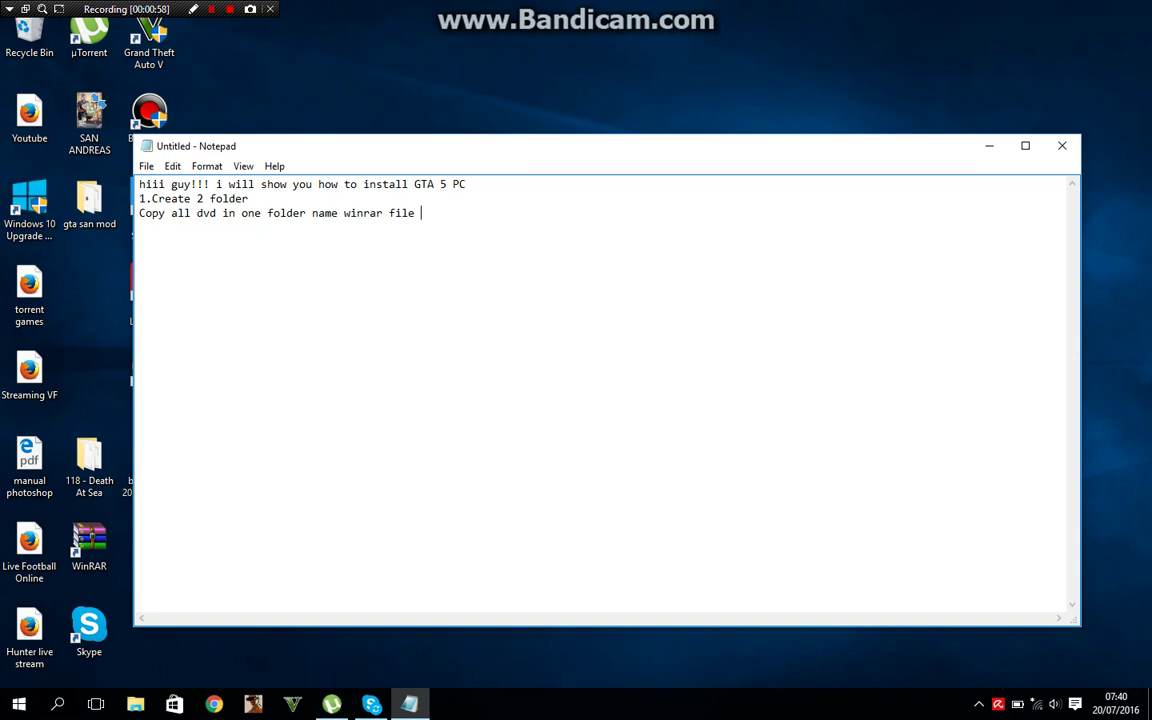
# Open the GTA 5 WINRAR folder from the desktop and look through its archive parts.
pyautogui.click(989, 146)
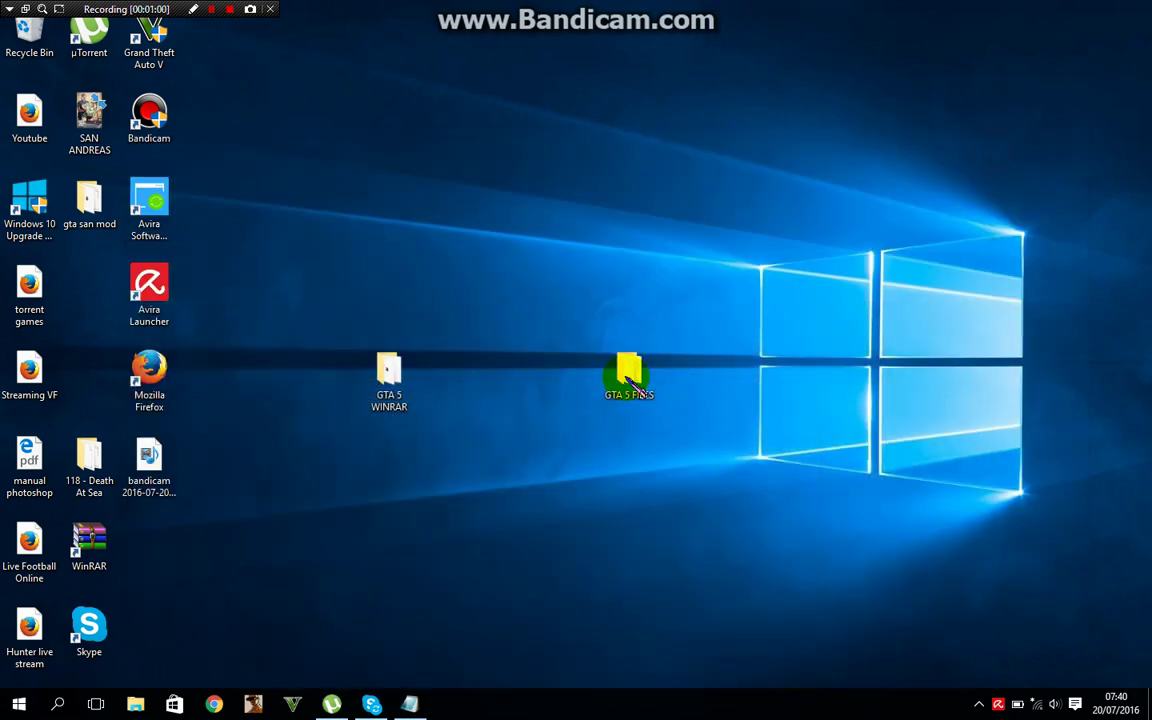
pyautogui.click(628, 380)
pyautogui.click(389, 380)
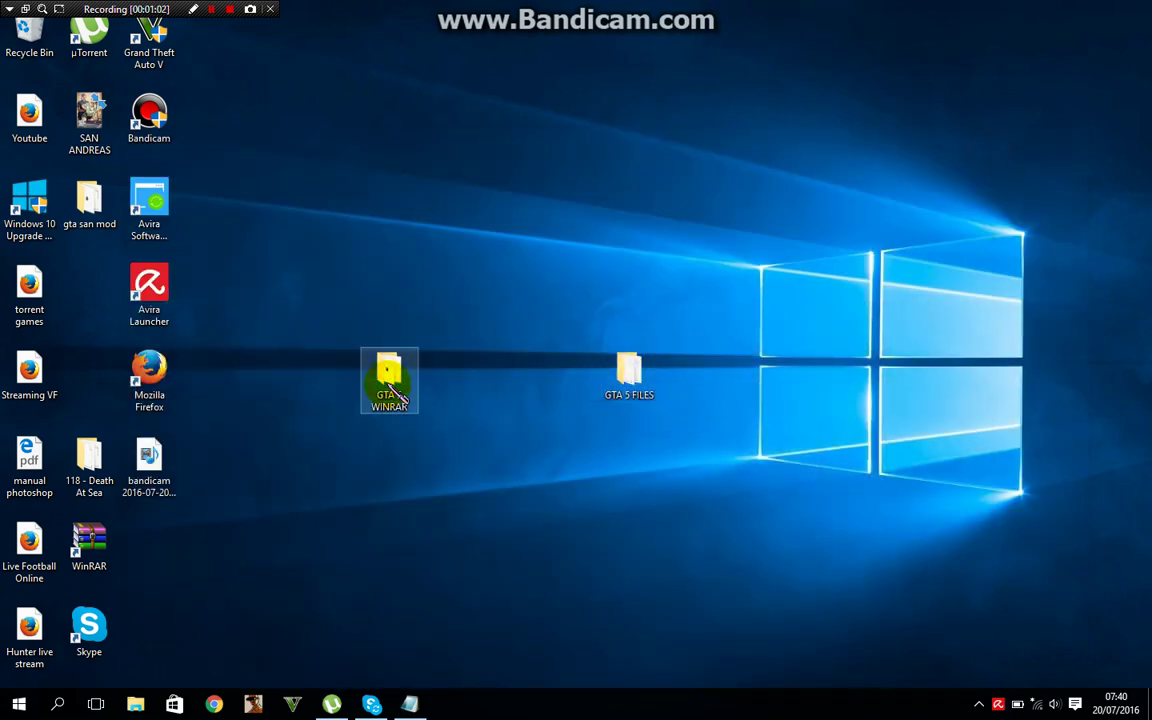
pyautogui.doubleClick(395, 392)
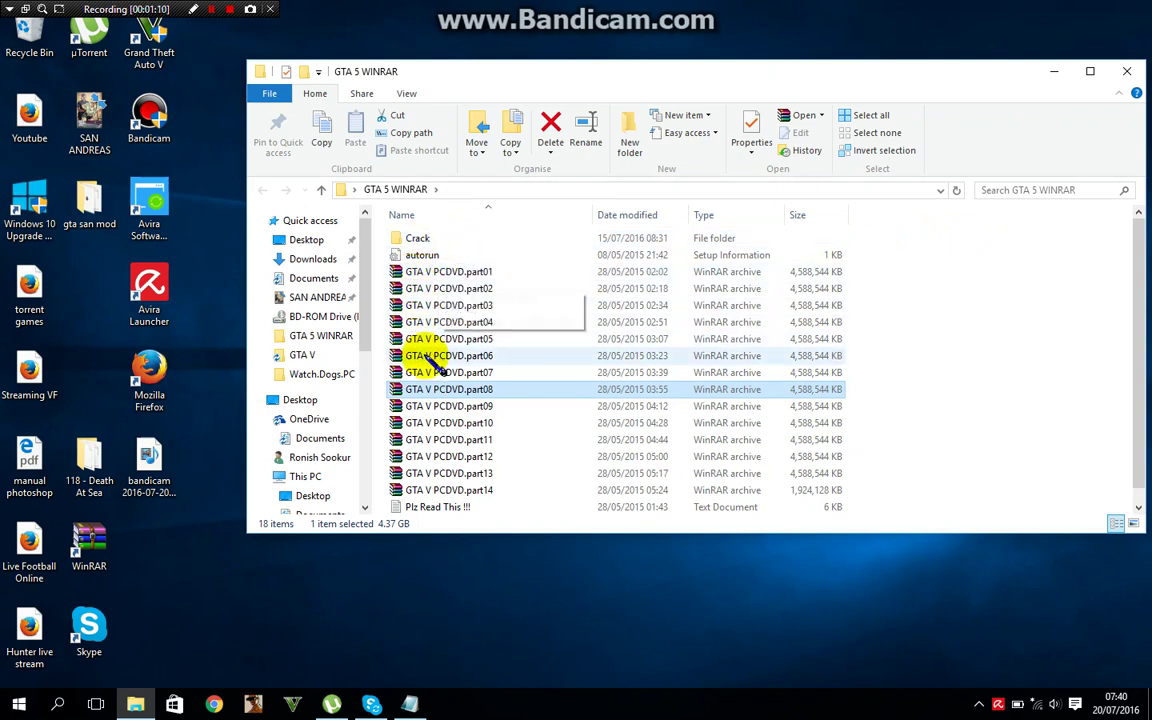
pyautogui.scroll(-1, 430, 358)
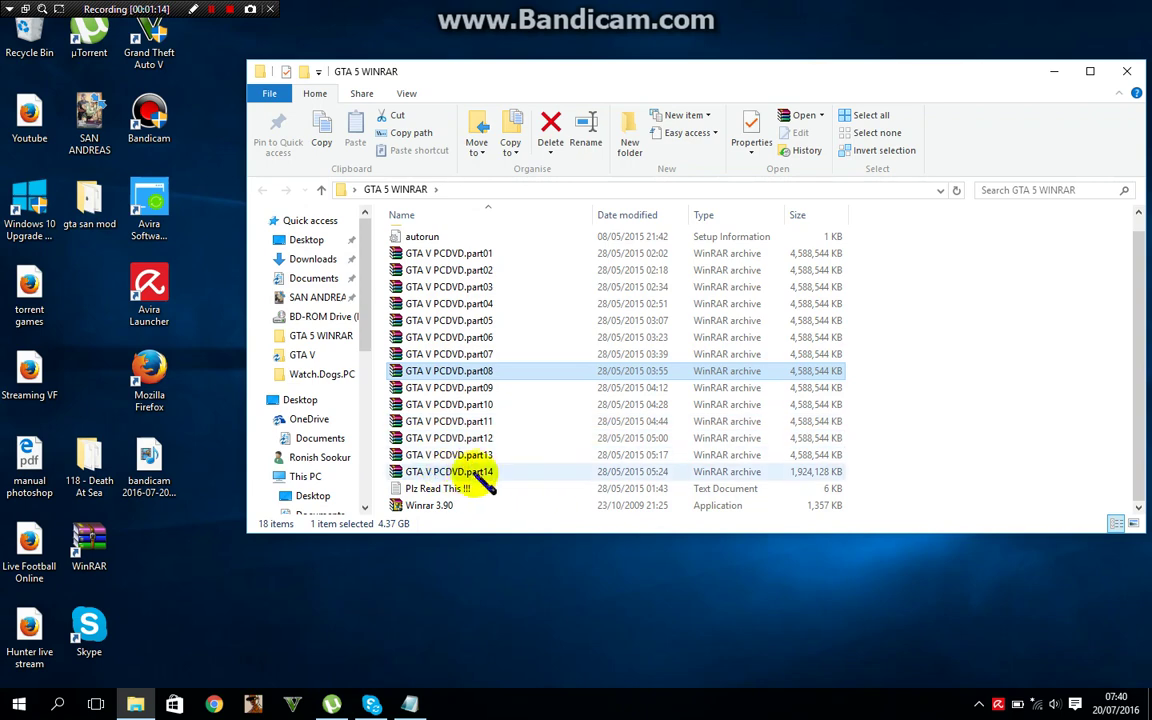
# Add the line "14 dvd 14 winrar u must extract them in another folder name GTA 5 files" to the Notepad note.
pyautogui.click(409, 705)
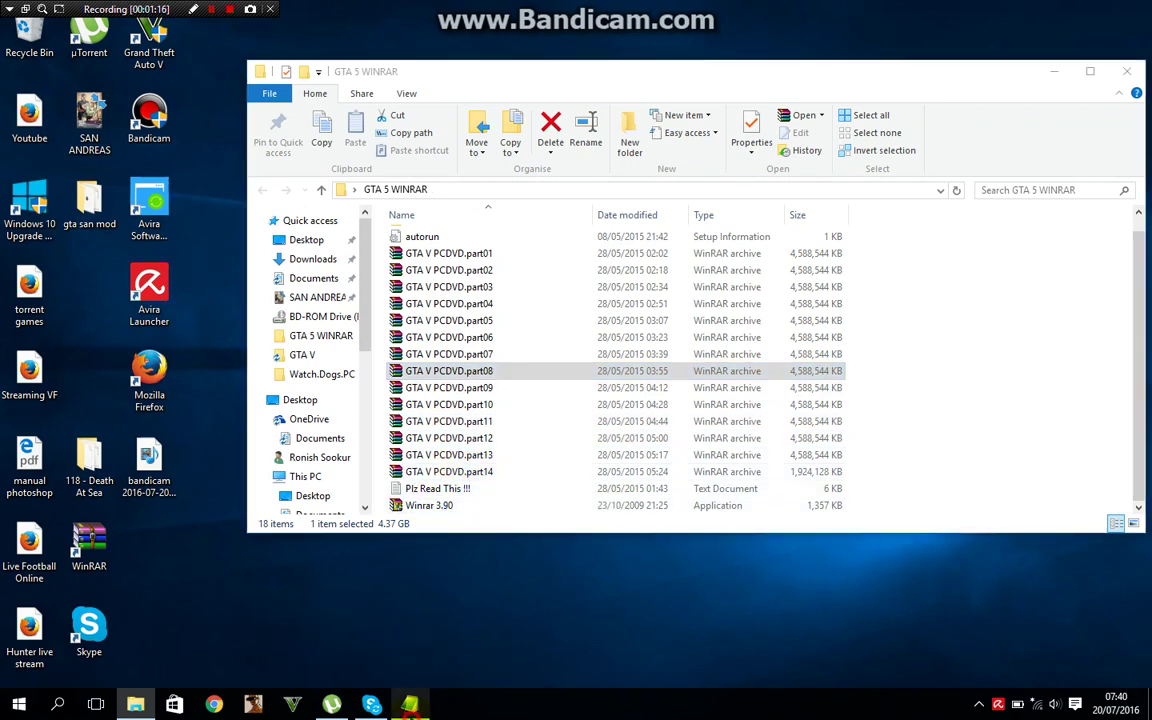
pyautogui.press('Return')
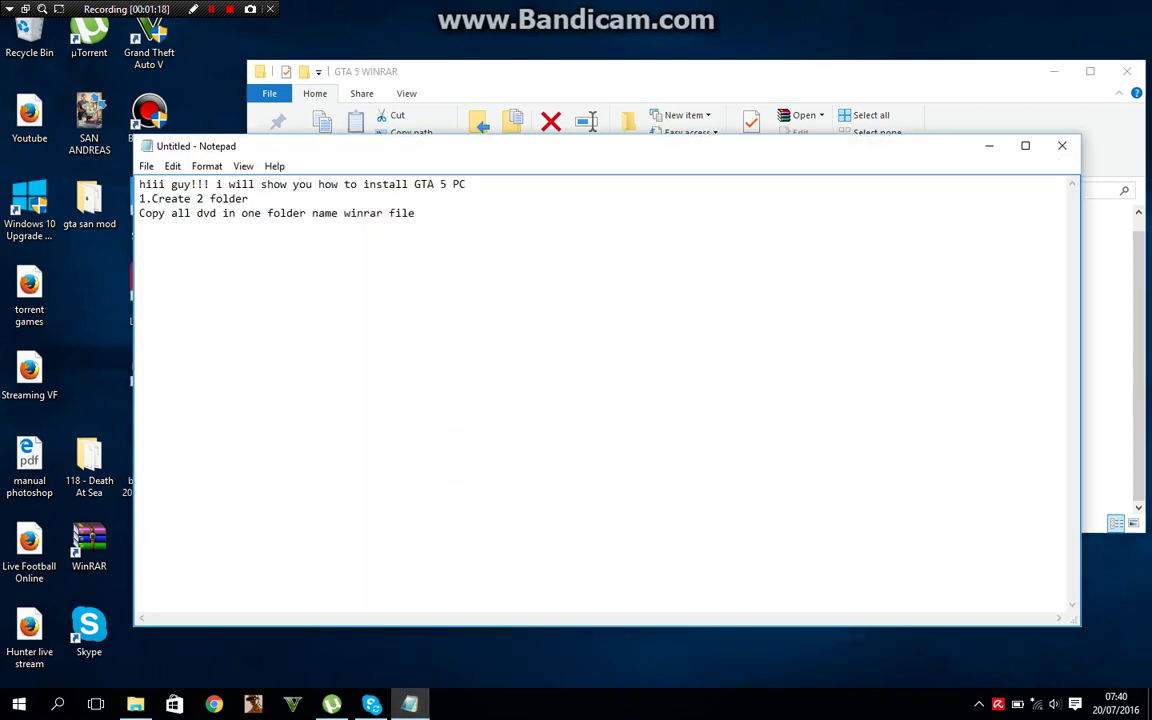
pyautogui.write('14 dvd 14 winrar u must')
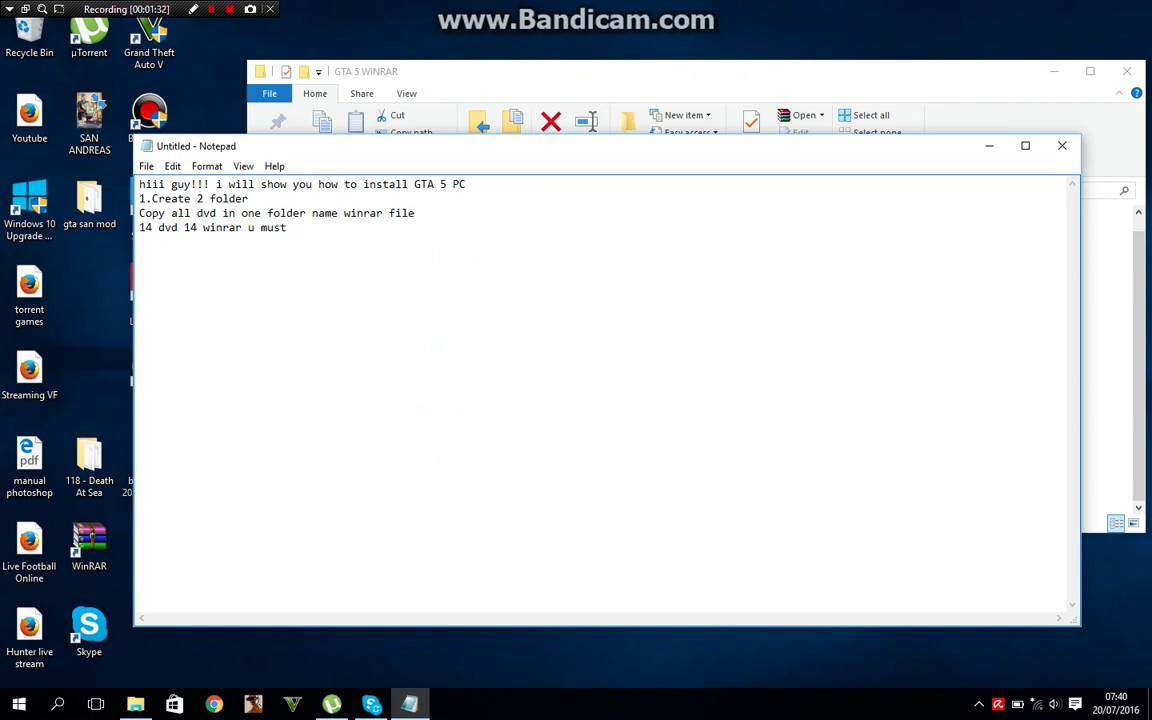
pyautogui.write(' extract them in one f')
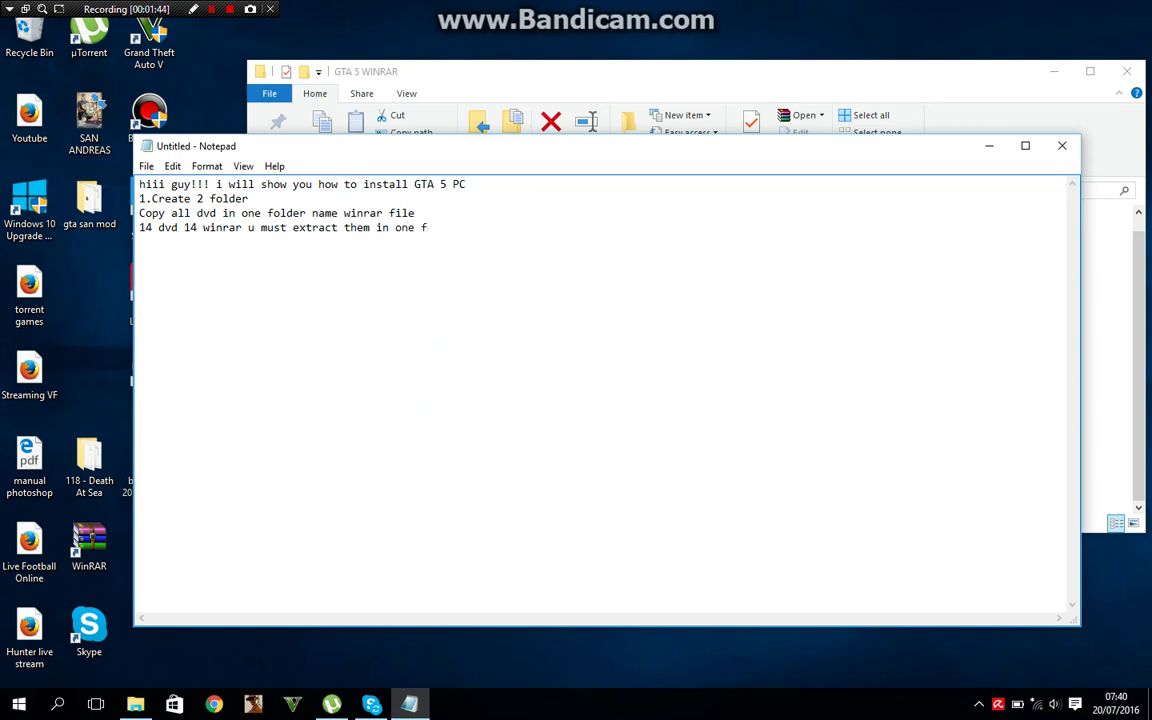
pyautogui.press('BackSpace')
pyautogui.press('BackSpace')
pyautogui.press('BackSpace')
pyautogui.press('BackSpace')
pyautogui.press('BackSpace')
pyautogui.write('another fol')
pyautogui.press('BackSpace')
pyautogui.press('BackSpace')
pyautogui.write('older name')
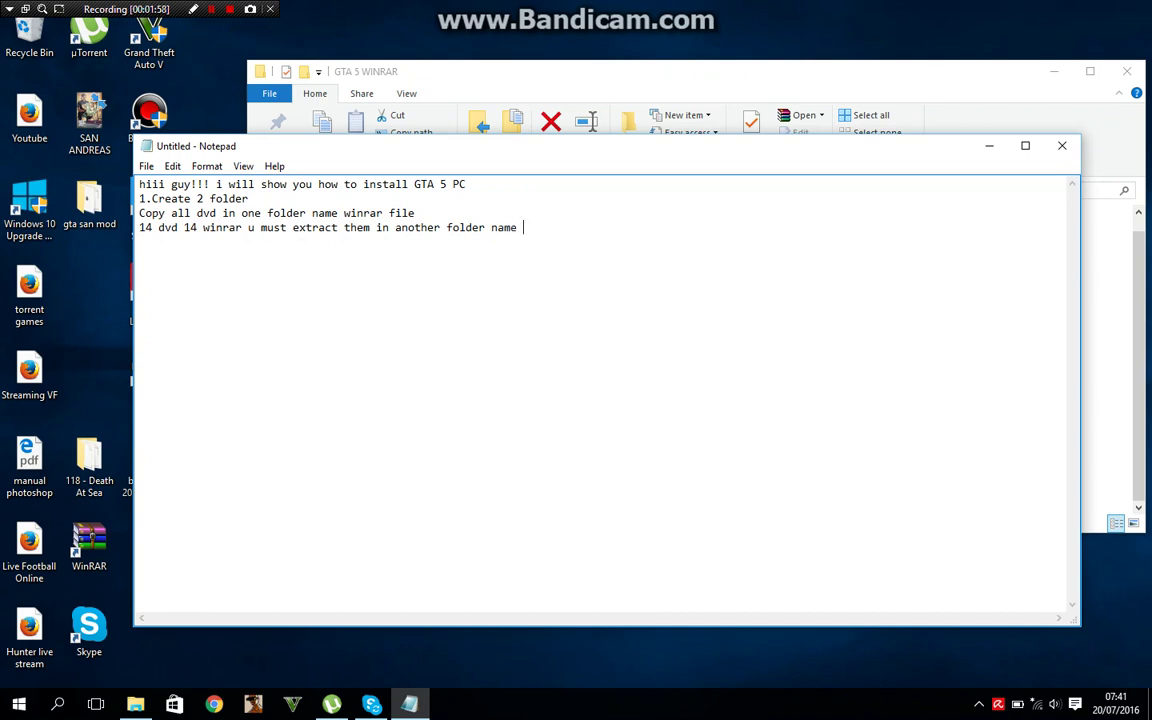
pyautogui.write(' GTA 5 files')
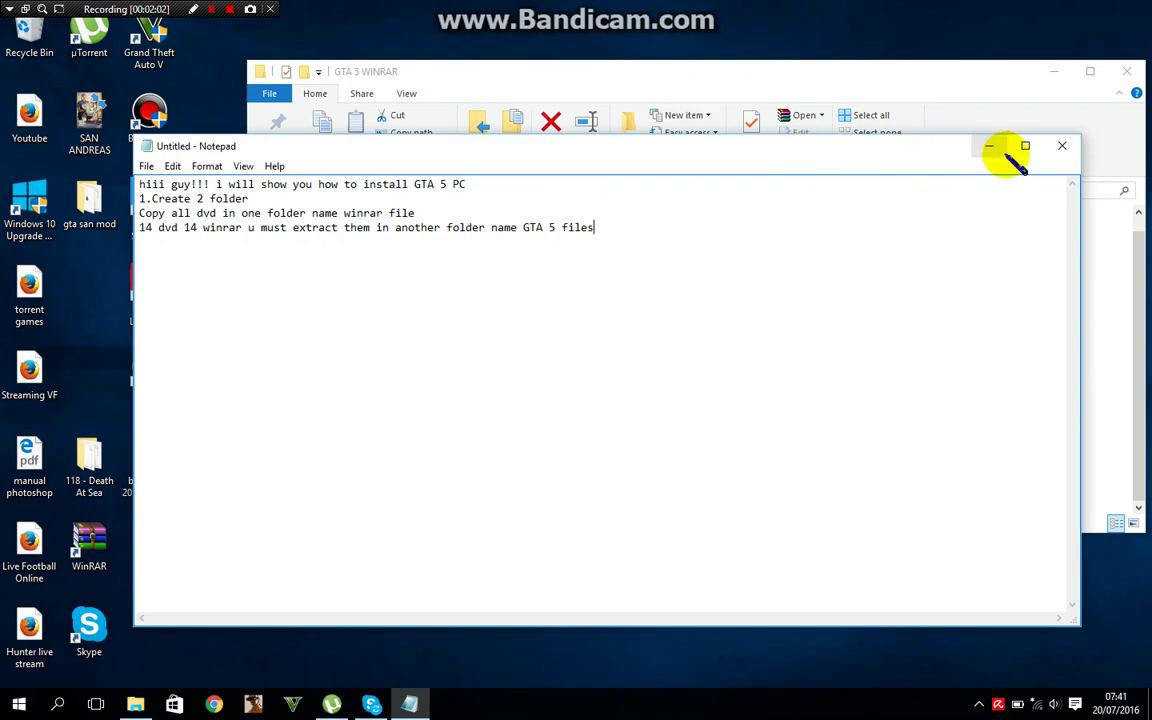
# Add "Follow me" to the end of the Notepad note, separated by a blank line.
pyautogui.click(989, 146)
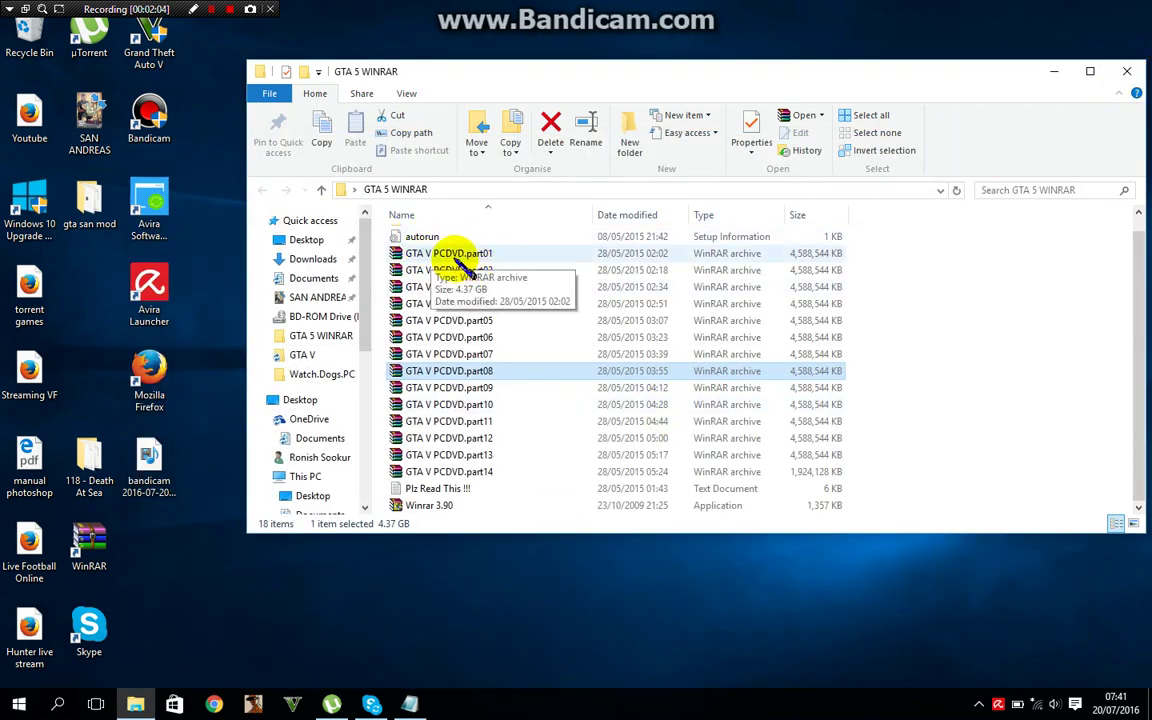
pyautogui.click(409, 704)
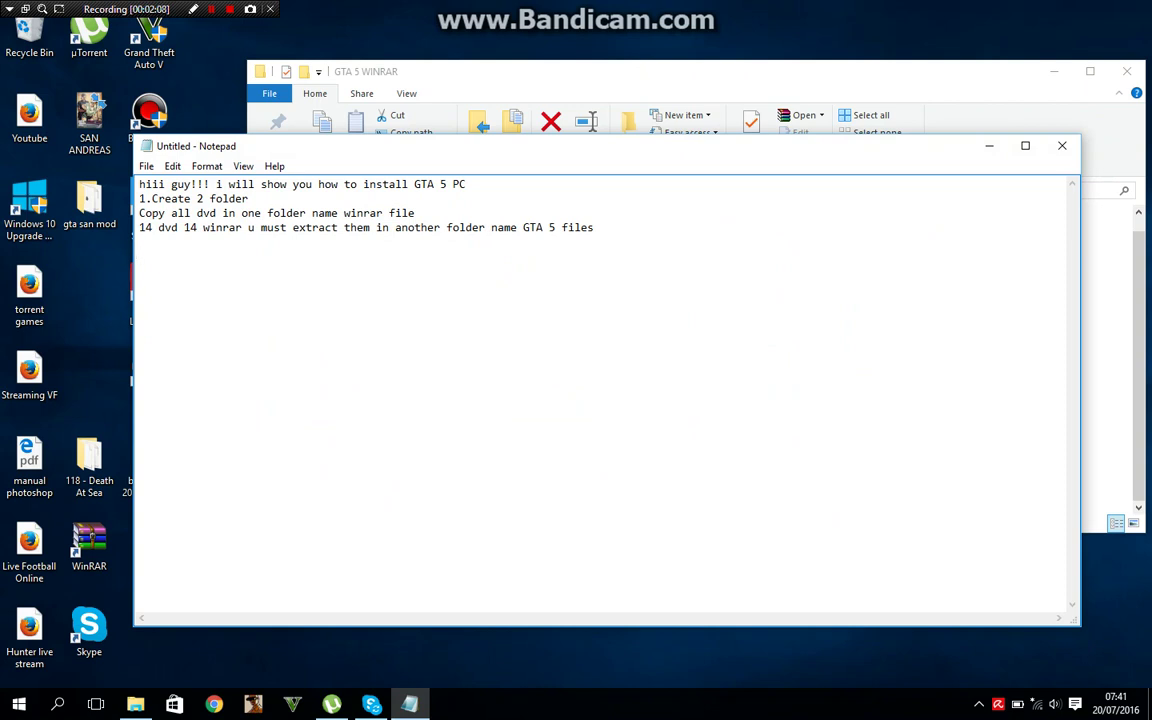
pyautogui.write('D')
pyautogui.write('Fol')
pyautogui.write('low')
pyautogui.press('BackSpace')
# Open the GTA V PCDVD.part01 archive in WinRAR and select all of its contents.
pyautogui.click(989, 145)
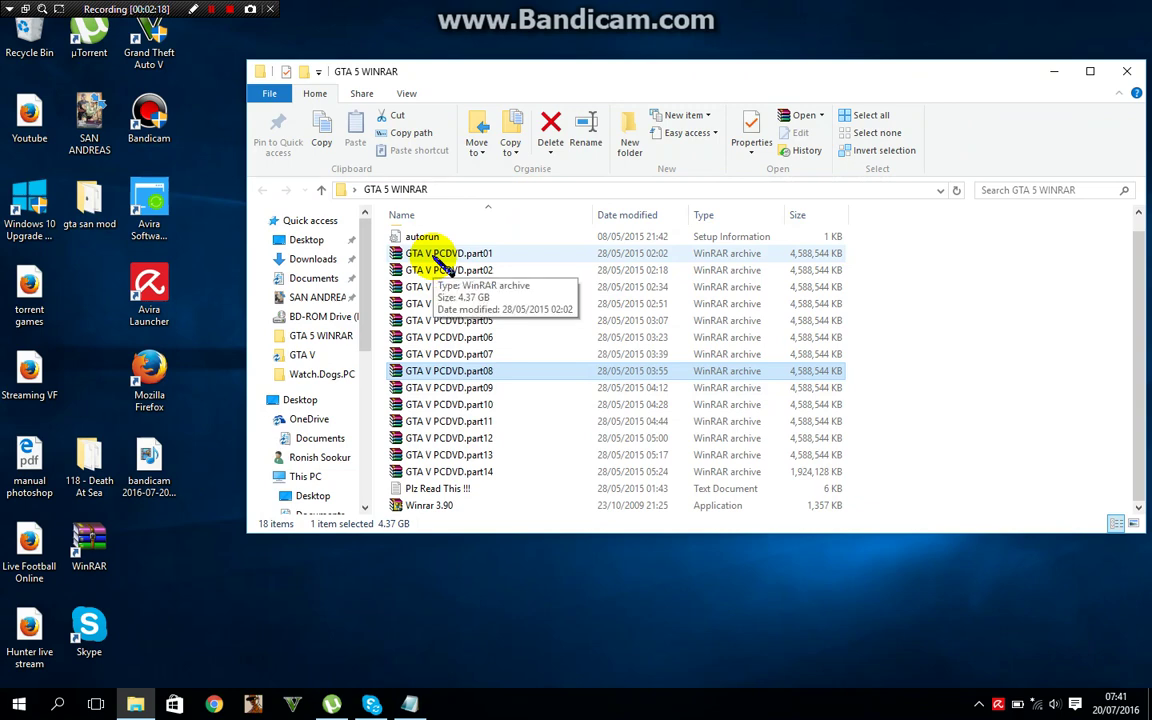
pyautogui.scroll(1, 430, 300)
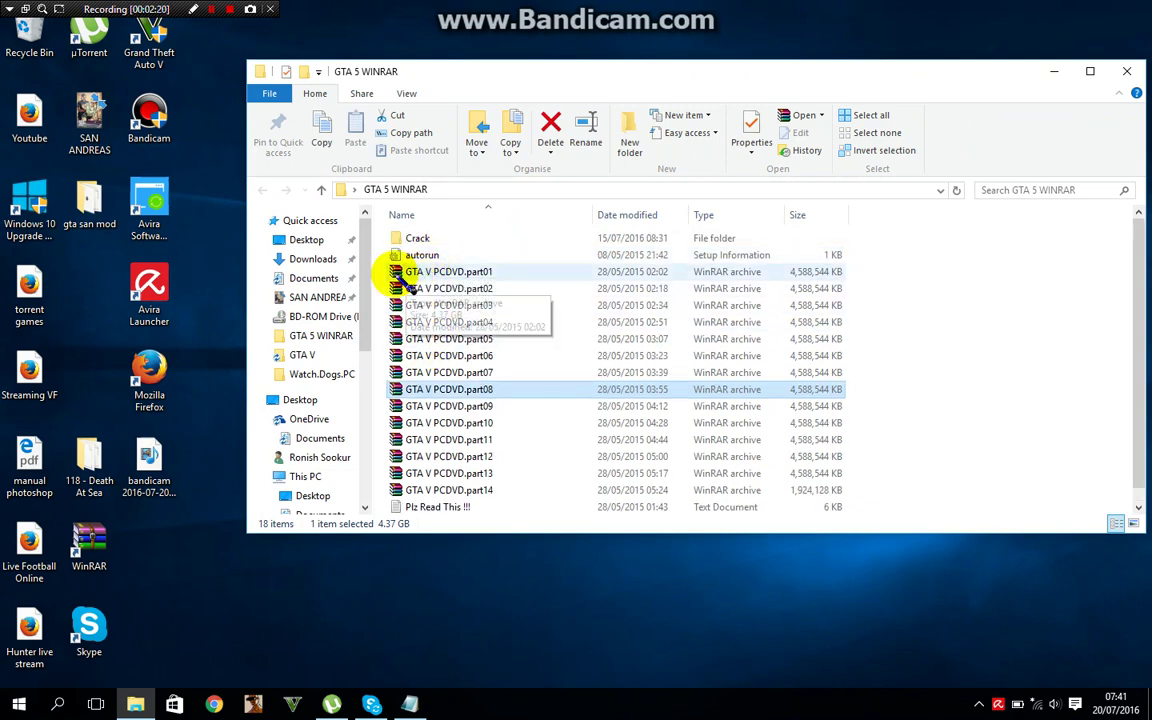
pyautogui.doubleClick(430, 278)
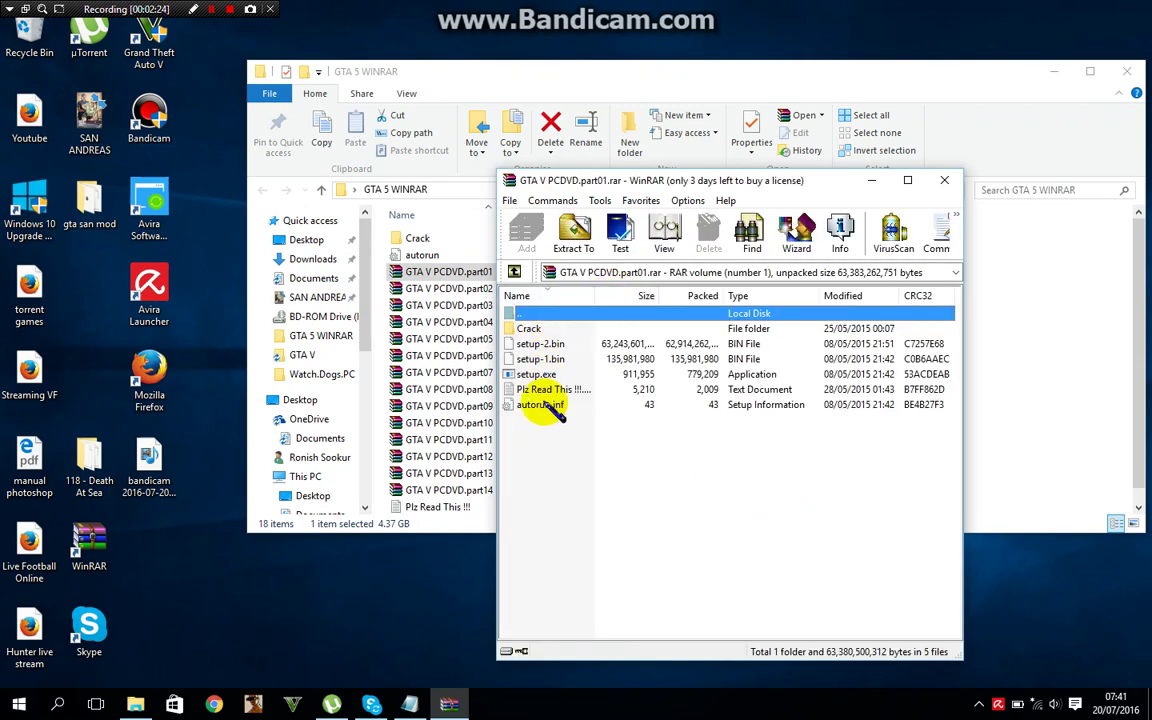
pyautogui.click(542, 440)
pyautogui.moveTo(542, 445); pyautogui.dragTo(560, 310)
pyautogui.moveTo(566, 496); pyautogui.dragTo(560, 310)
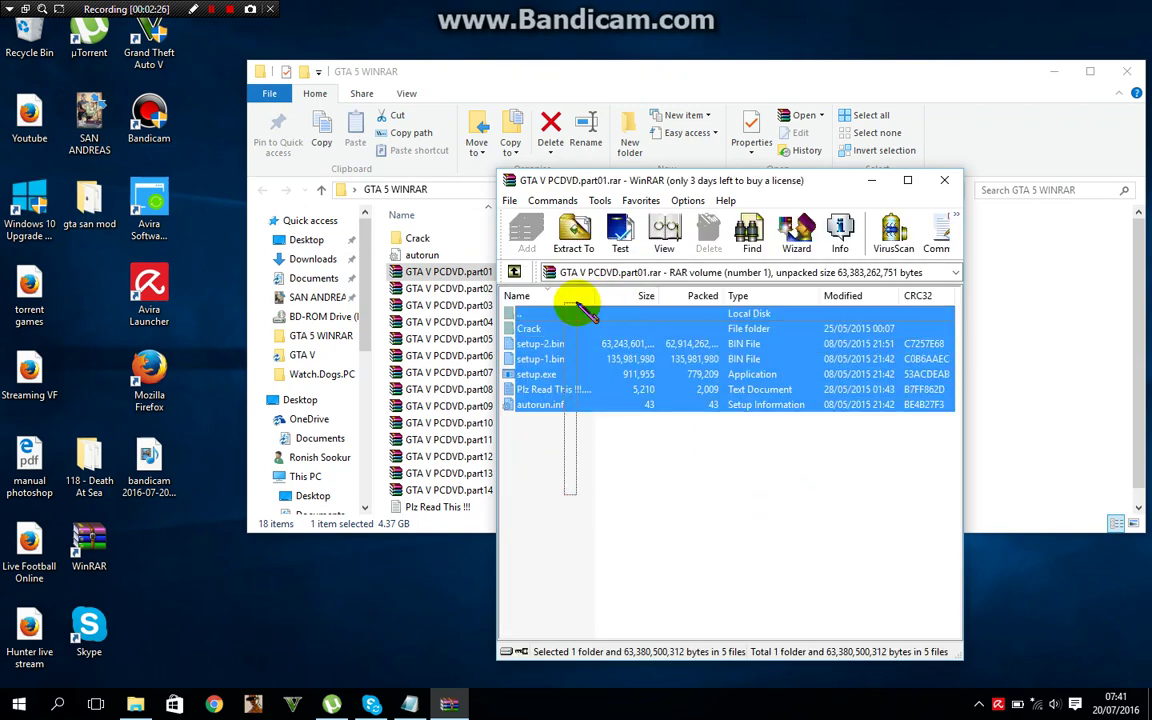
pyautogui.moveTo(552, 492); pyautogui.dragTo(527, 330)
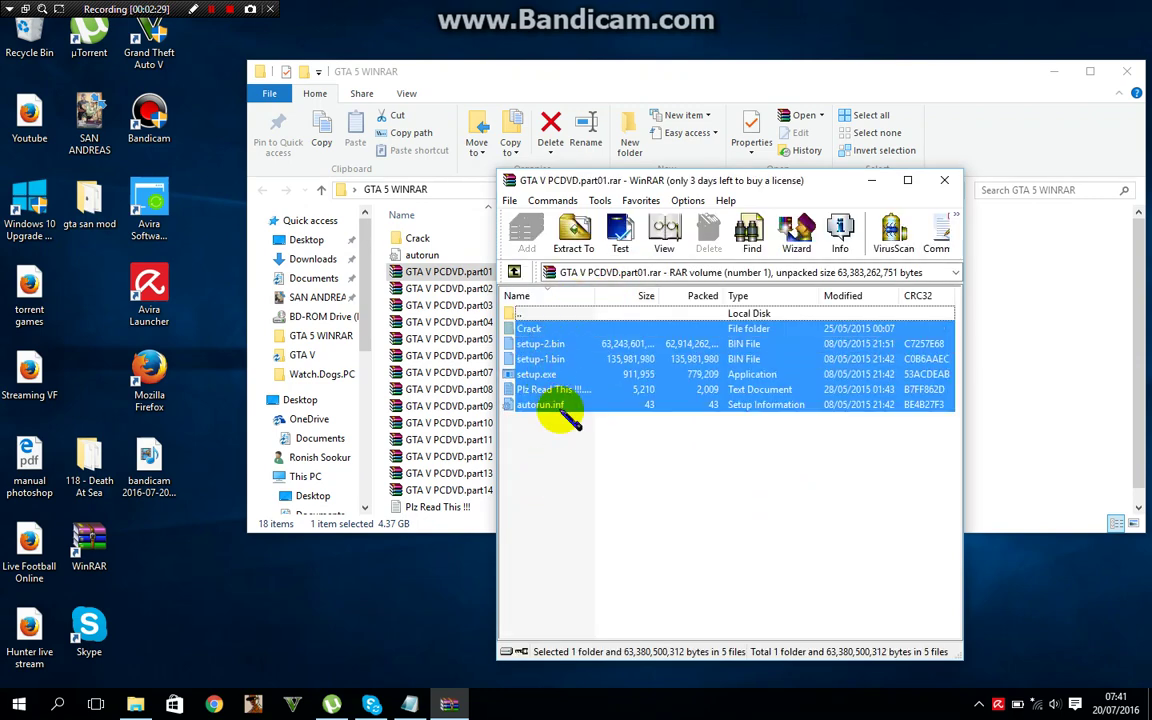
# Try to extract the selected archive contents into the GTA 5 FILES folder on the desktop.
pyautogui.click(573, 235)
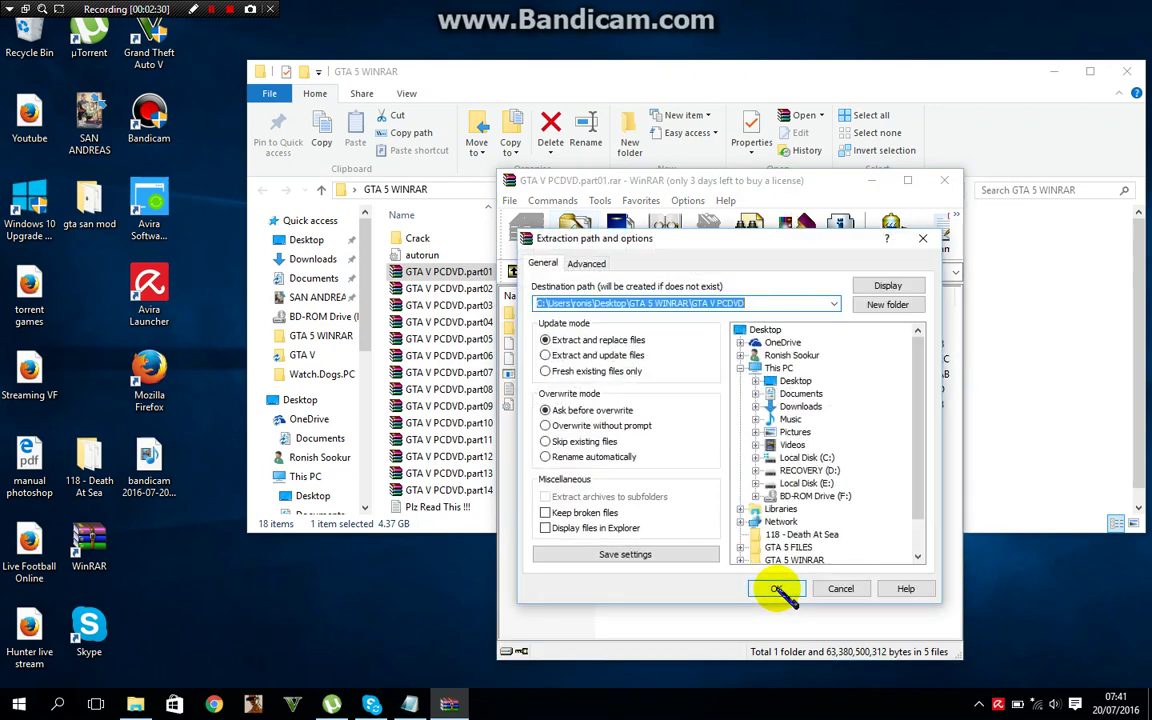
pyautogui.click(766, 331)
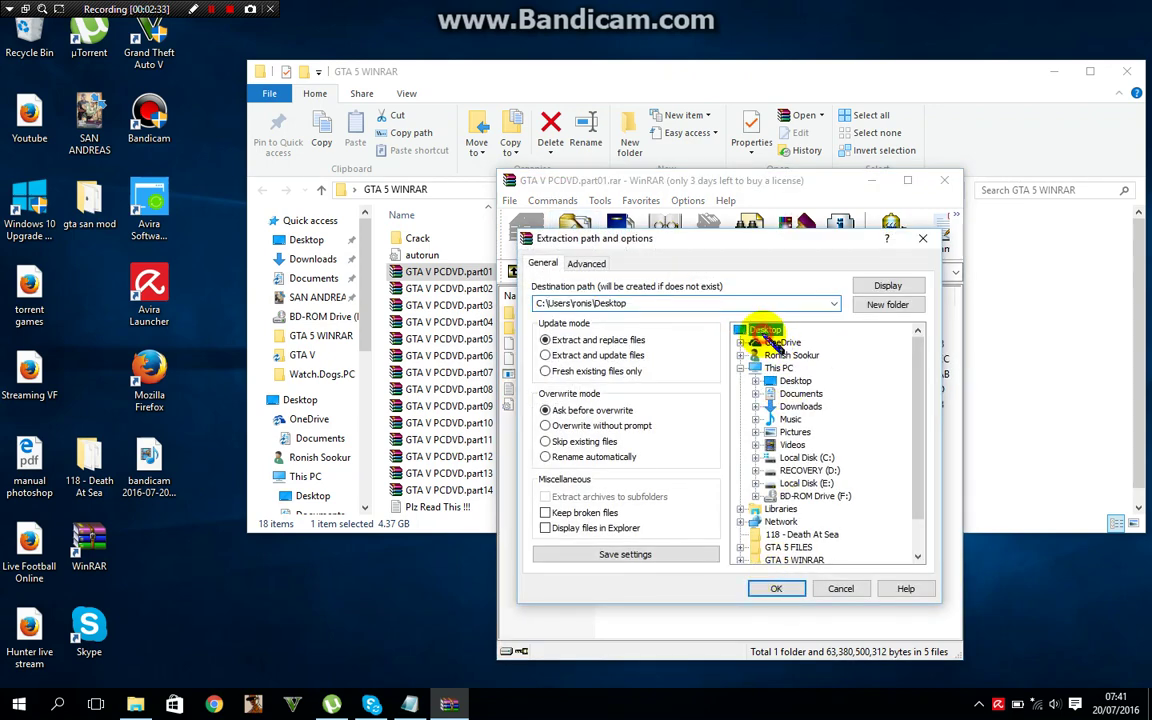
pyautogui.click(787, 548)
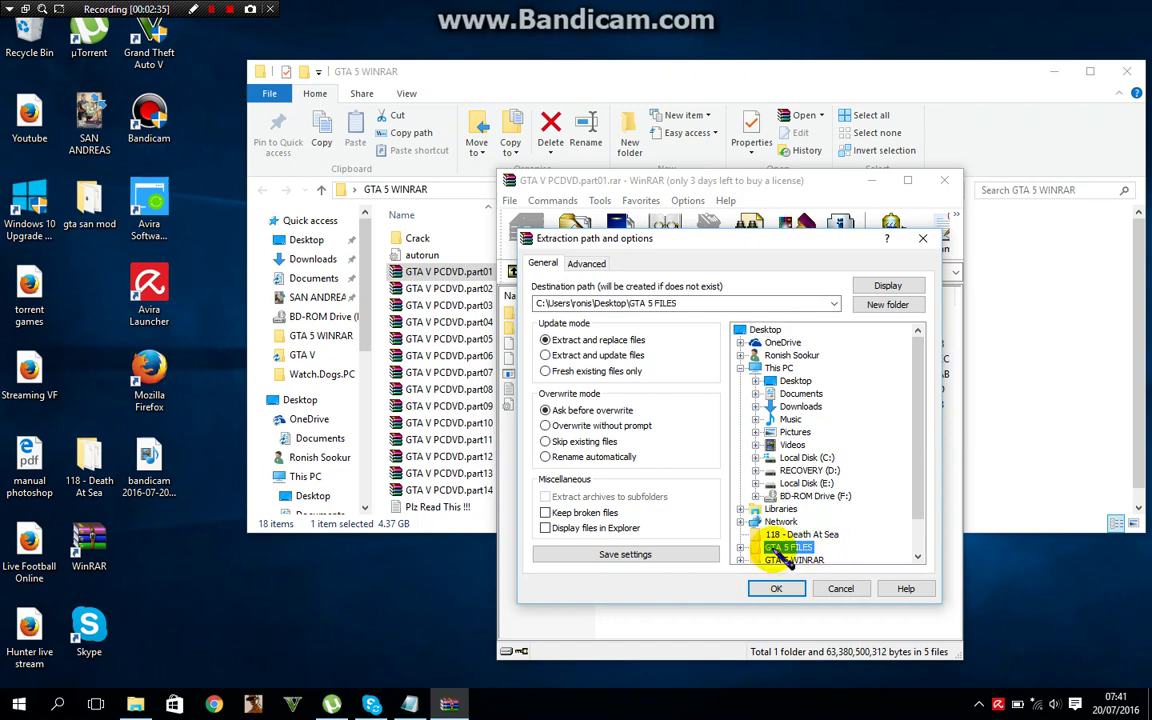
pyautogui.click(778, 588)
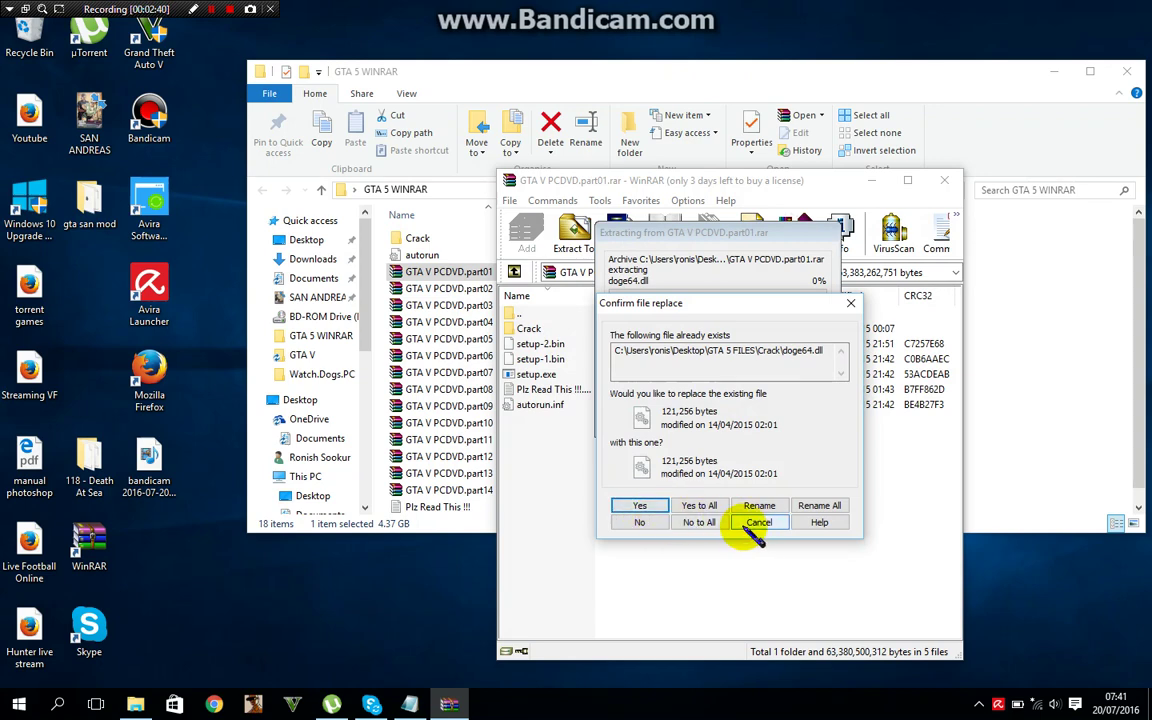
pyautogui.click(760, 523)
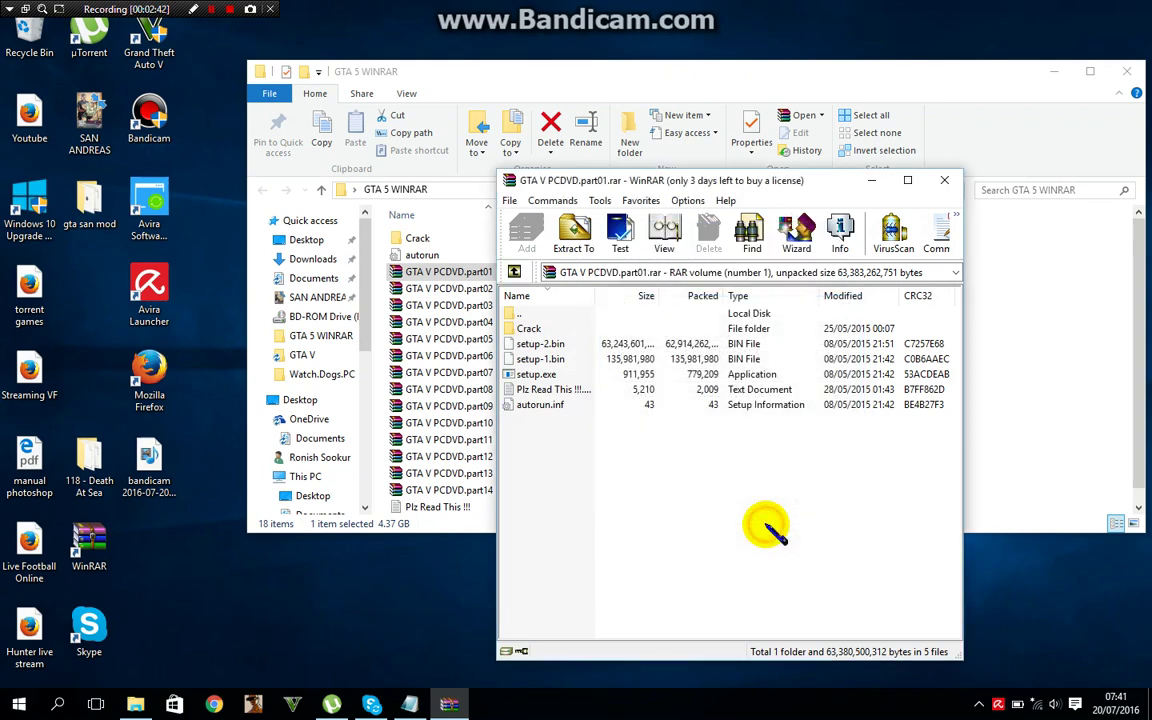
# Add "It will extract all the part it will take 30 min i already have it" to the Notepad note and close the GTA 5 WINRAR folder.
pyautogui.click(410, 705)
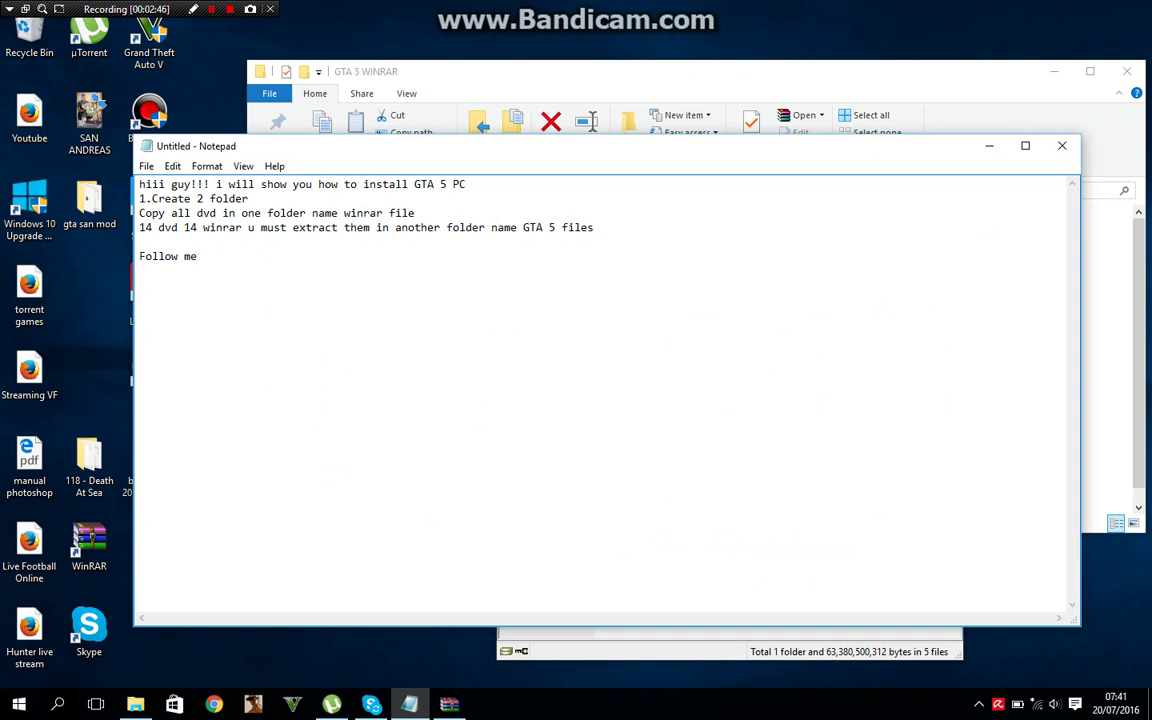
pyautogui.press('Return')
pyautogui.write('It will extract all')
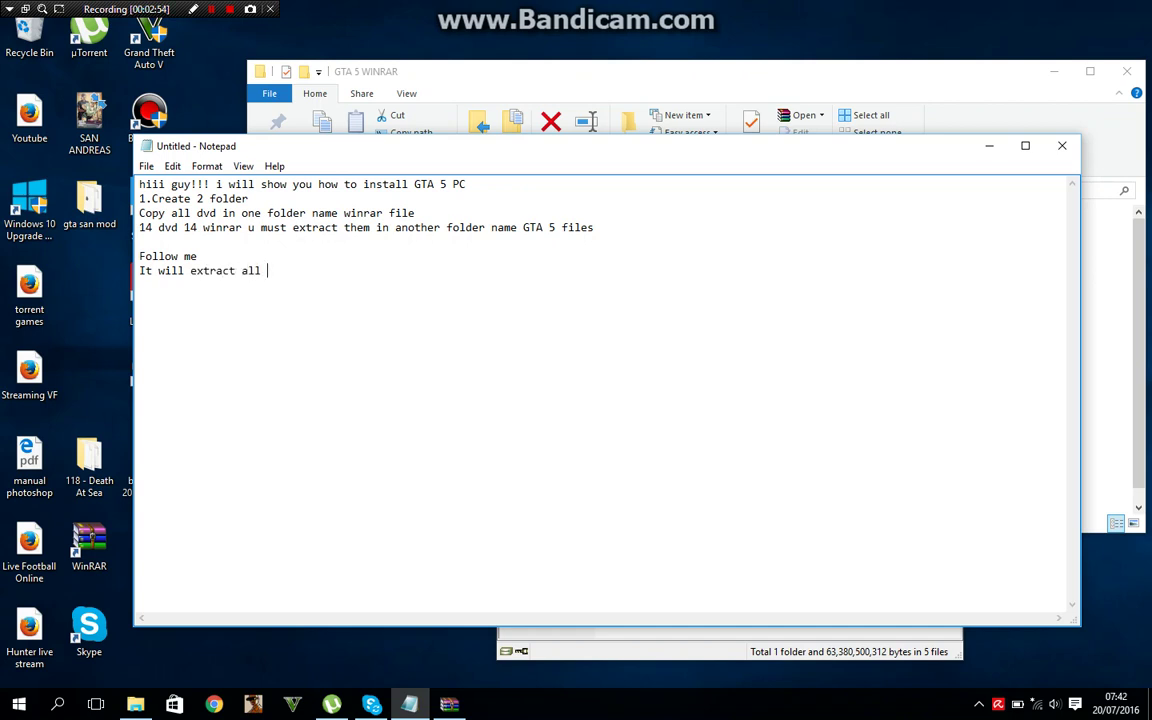
pyautogui.write(' the part it will take')
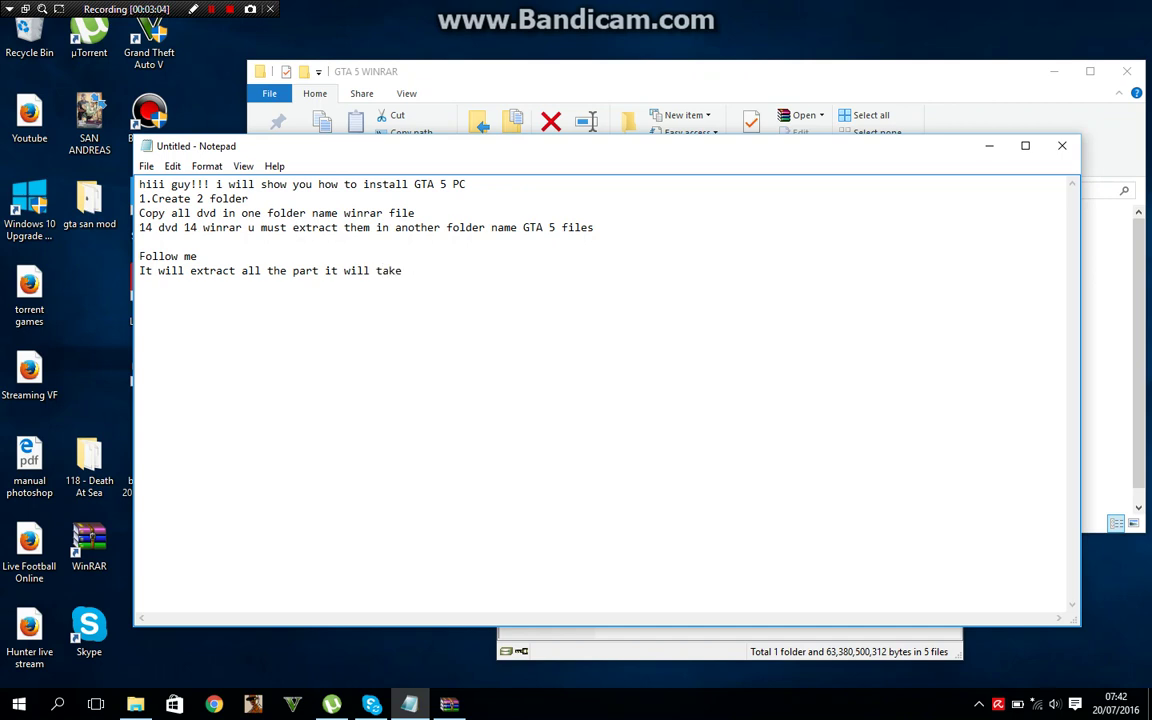
pyautogui.write(' 30 min i already have it')
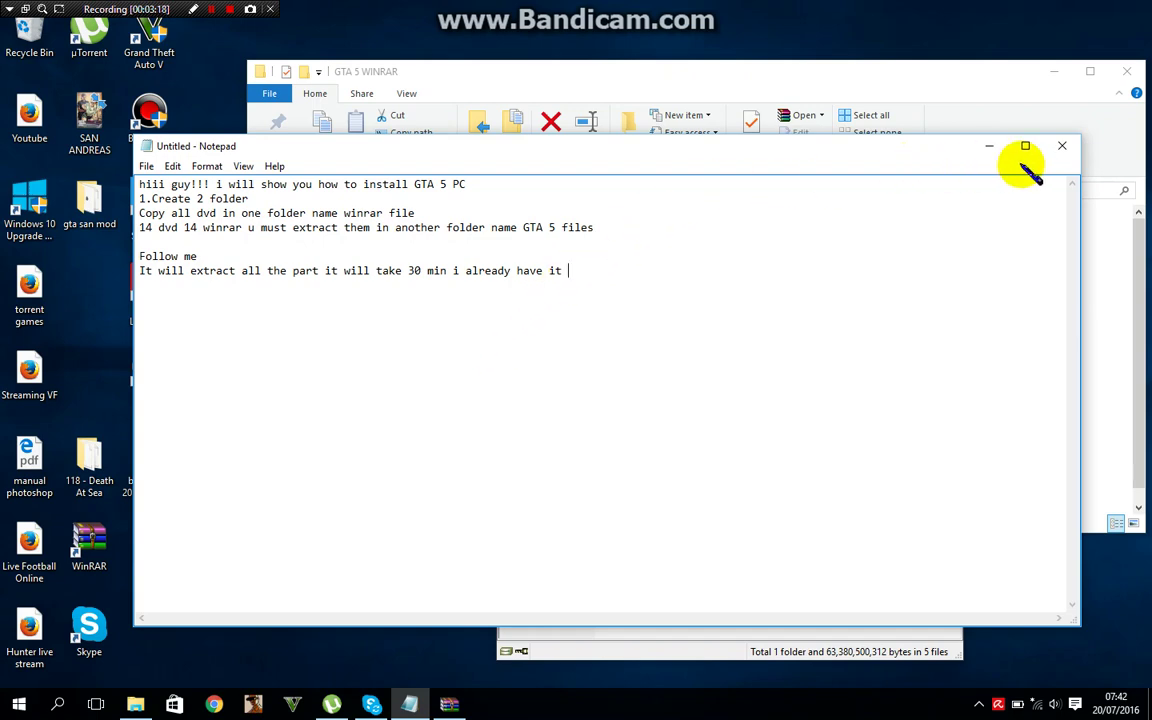
pyautogui.click(1127, 71)
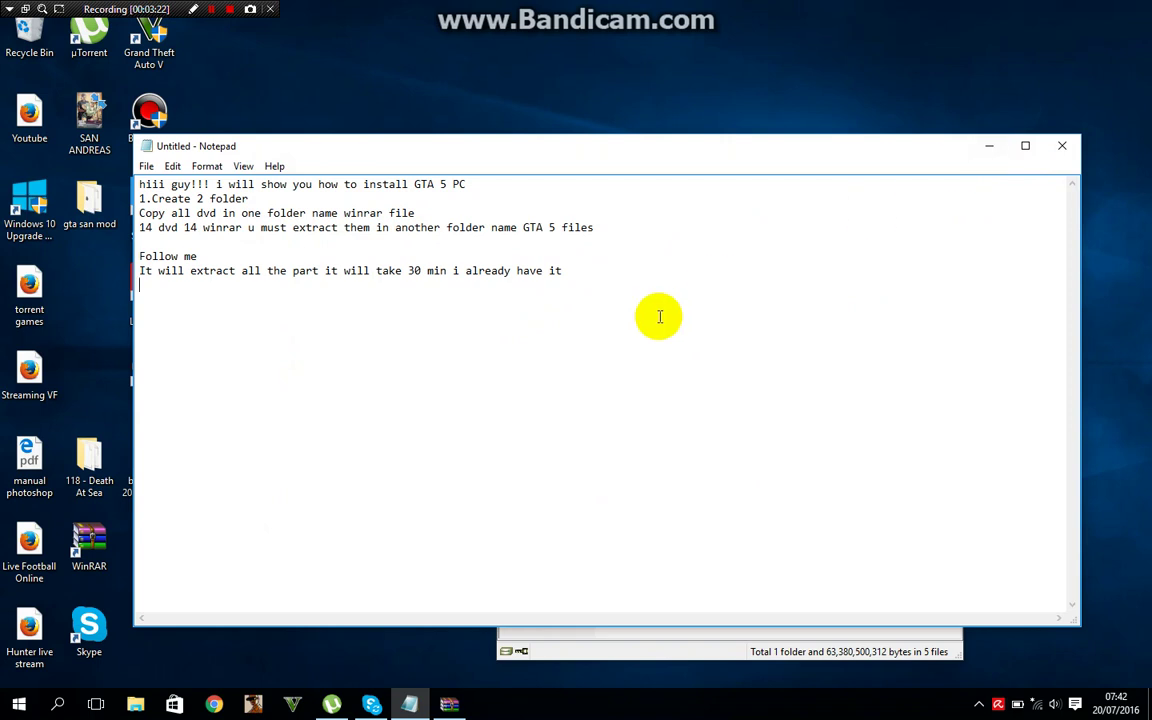
# Add the line "whe n it finish" to the Notepad note, then minimize the note and close the WinRAR window.
pyautogui.press('Return')
pyautogui.write('wh')
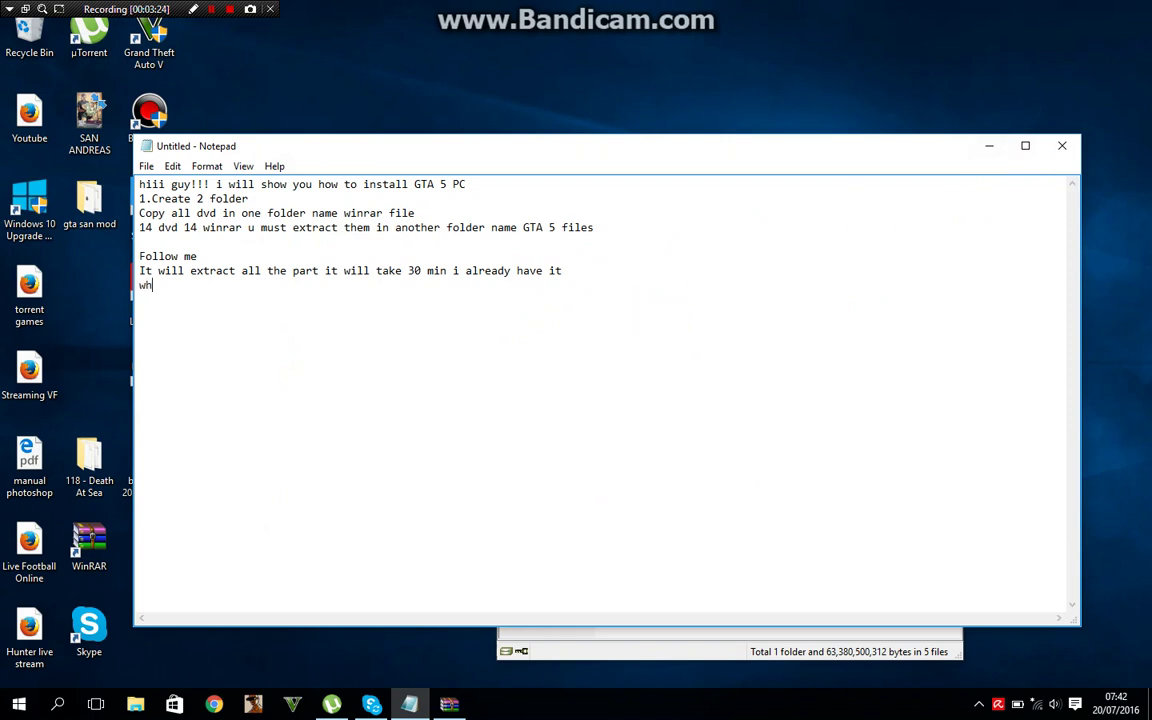
pyautogui.write('e n it fin')
pyautogui.click(988, 146)
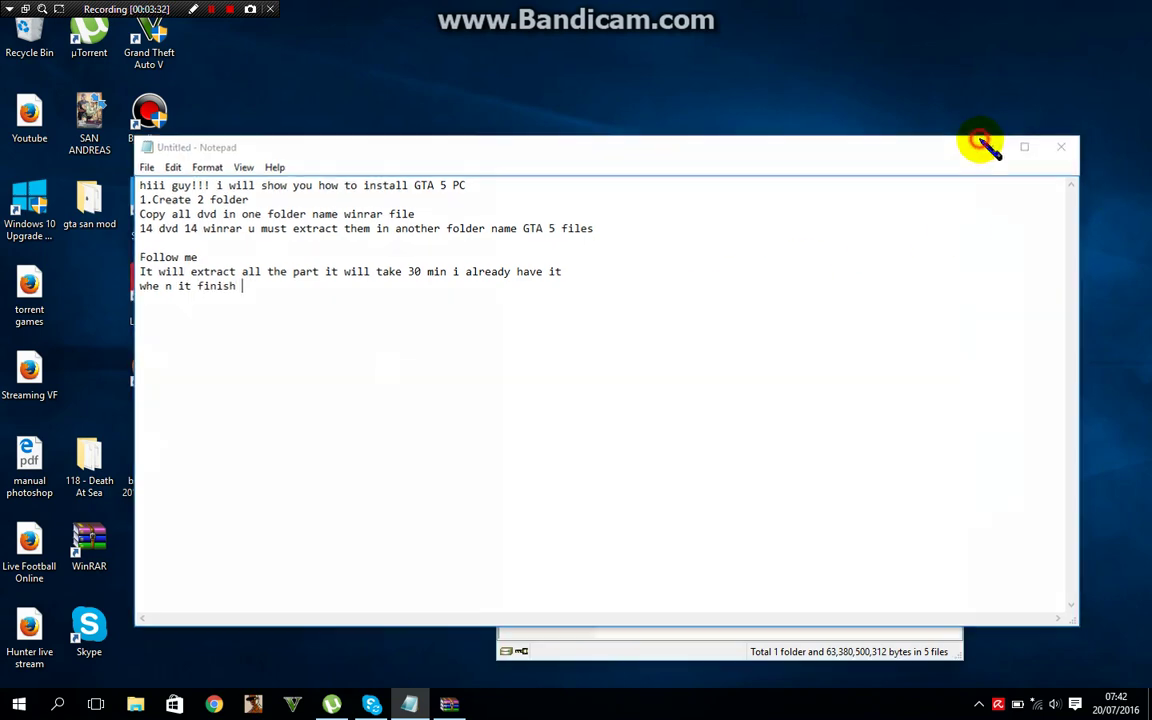
pyautogui.click(944, 180)
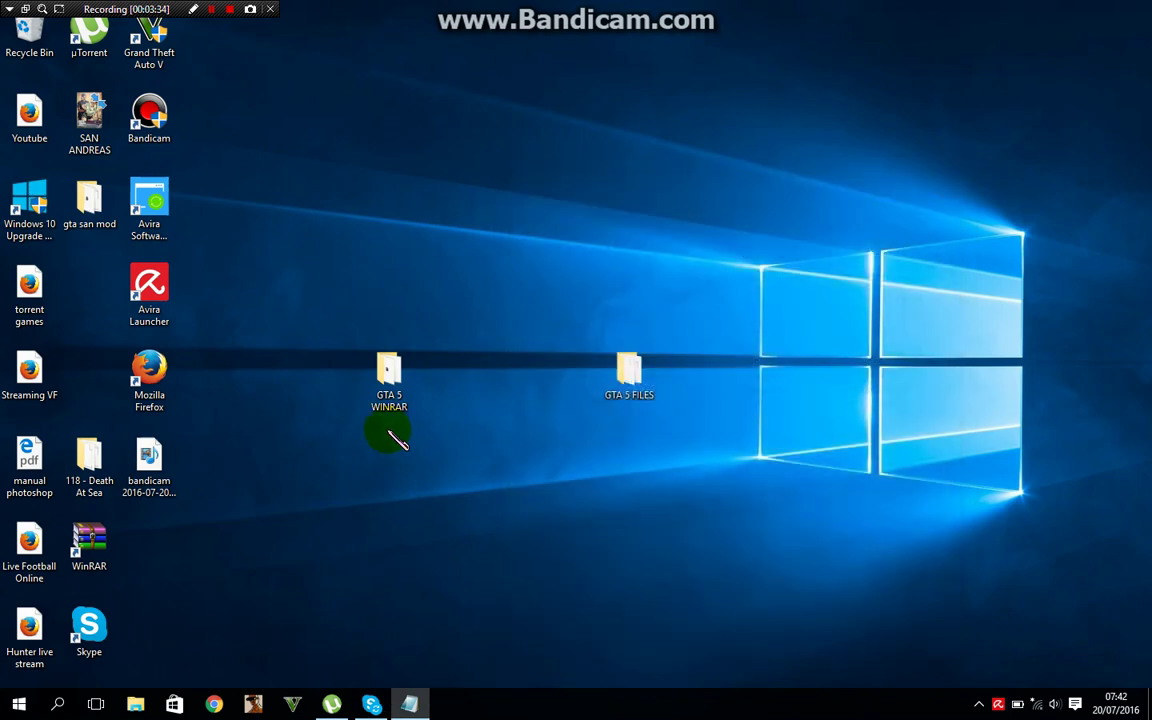
# Run the setup application from the desktop's GTA 5 FILES folder and proceed to the destination selection.
pyautogui.click(632, 378)
pyautogui.doubleClick(632, 376)
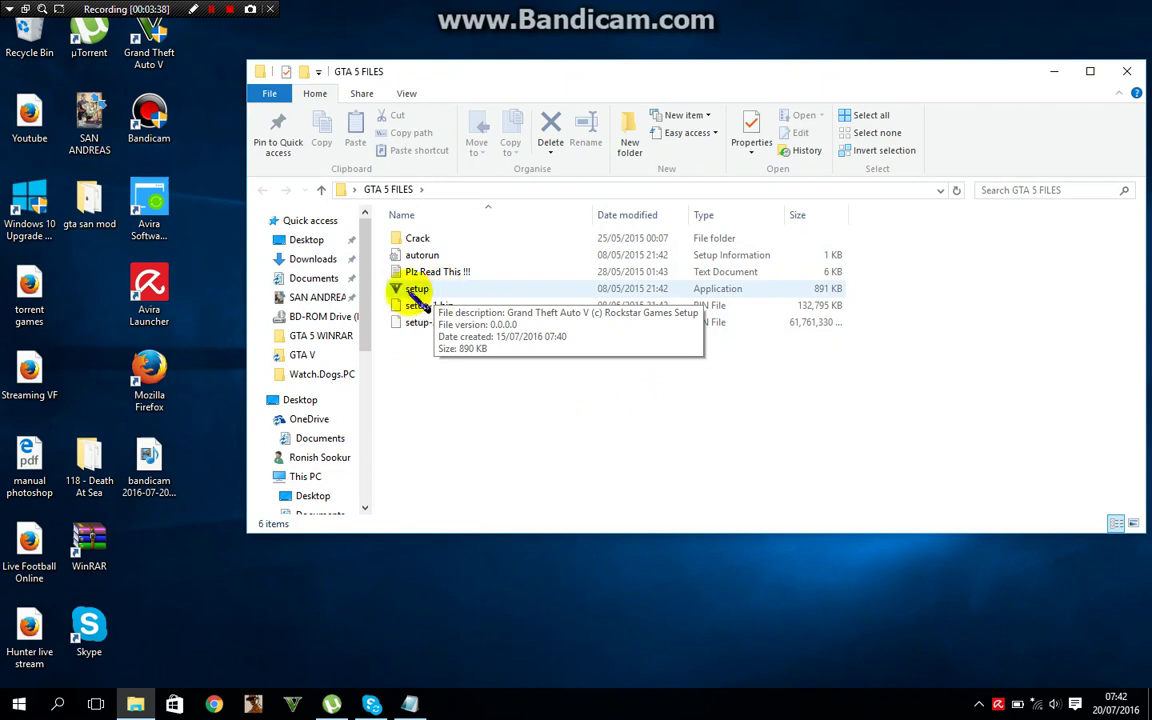
pyautogui.doubleClick(413, 289)
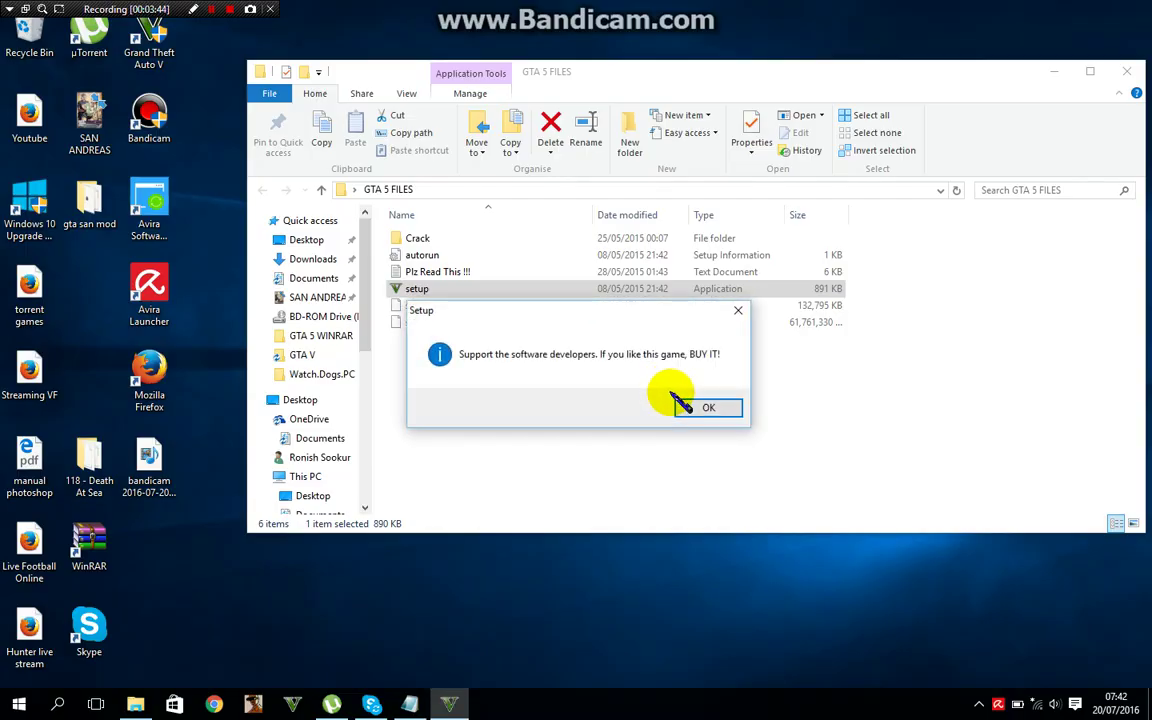
pyautogui.click(703, 408)
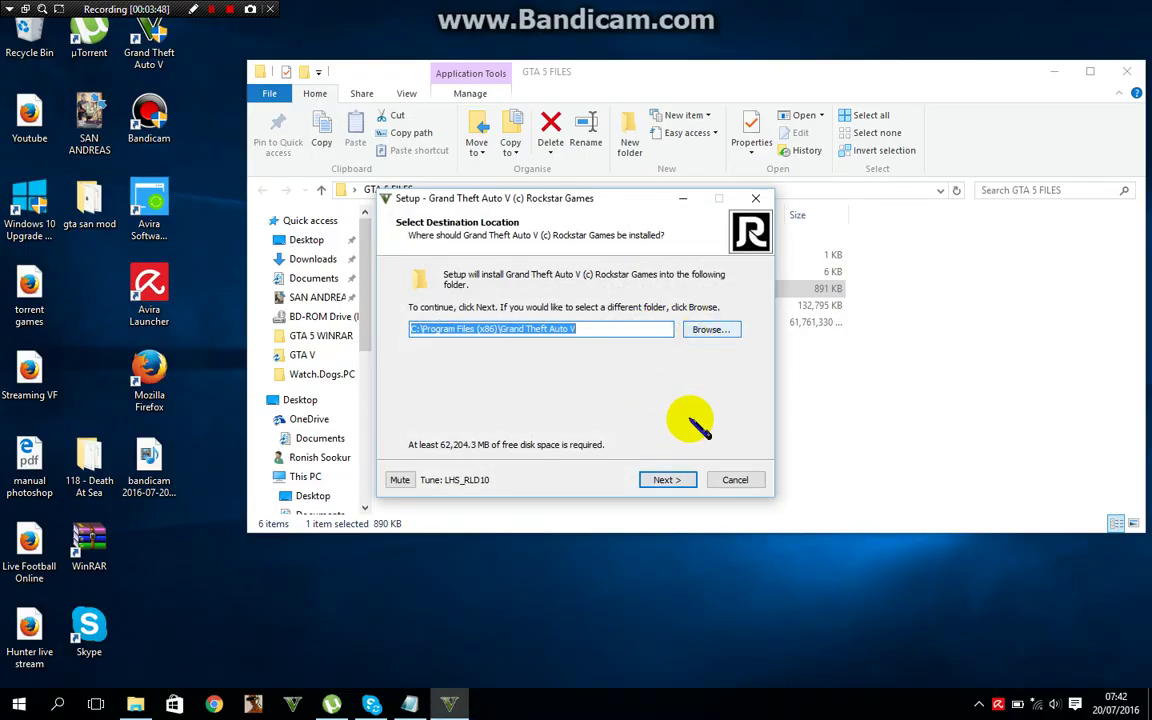
# Try to continue with the default Grand Theft Auto V destination, decline installing into the existing folder, and exit setup.
pyautogui.click(664, 480)
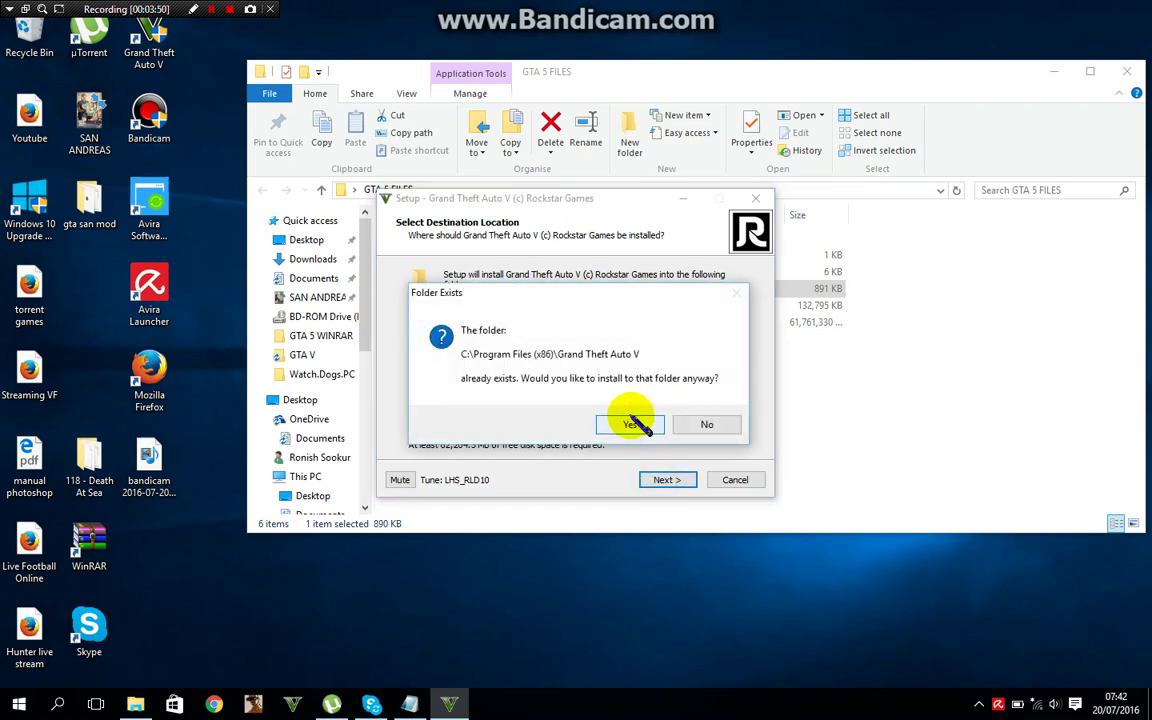
pyautogui.click(710, 426)
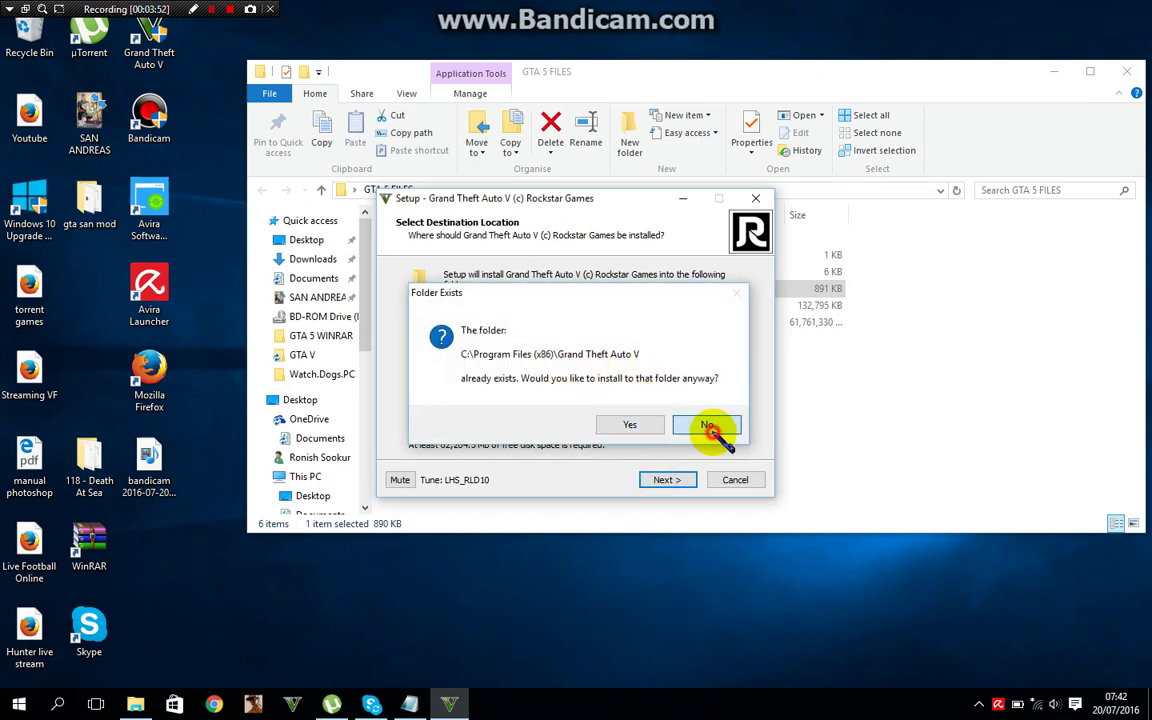
pyautogui.click(736, 481)
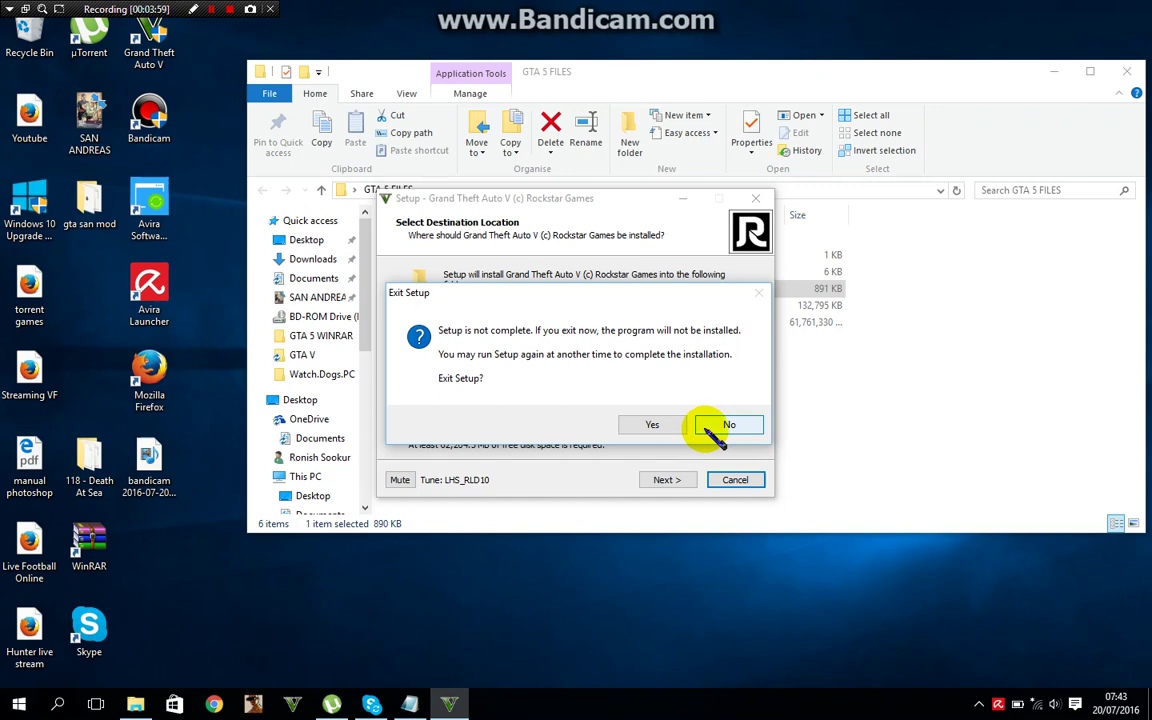
pyautogui.click(652, 425)
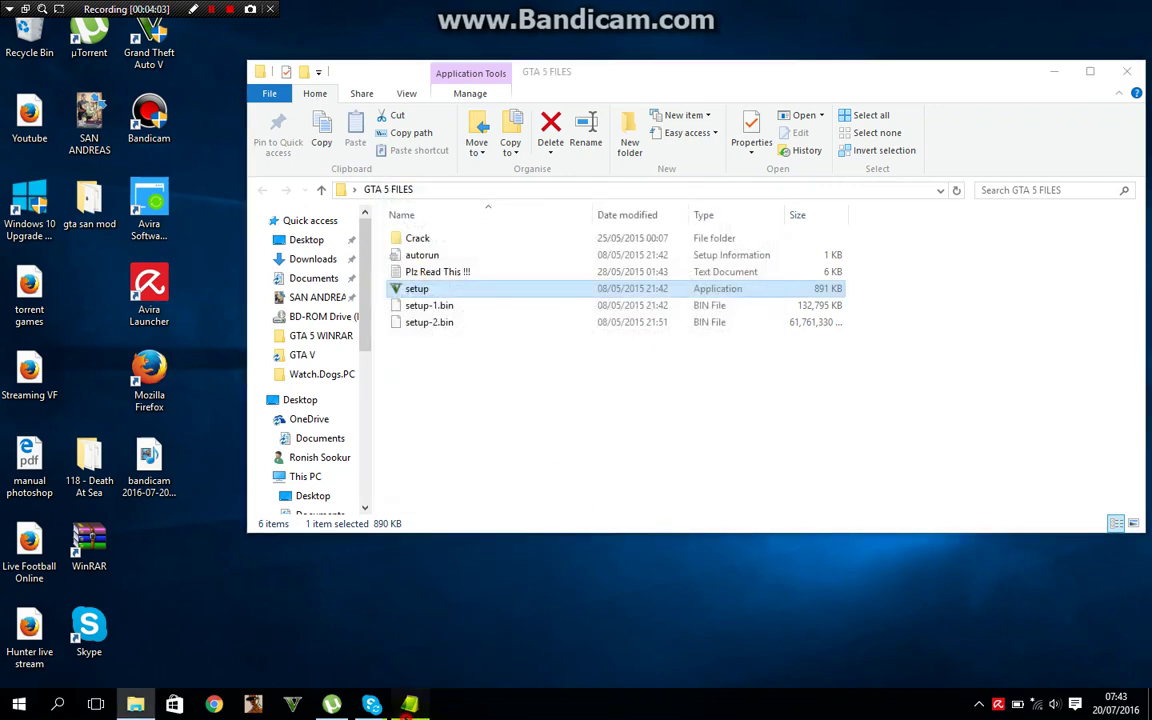
# Add "i already have it i will not install it" and "after installation follow mw" to the Notepad note, and close the GTA 5 FILES folder.
pyautogui.click(409, 704)
pyautogui.press('Return')
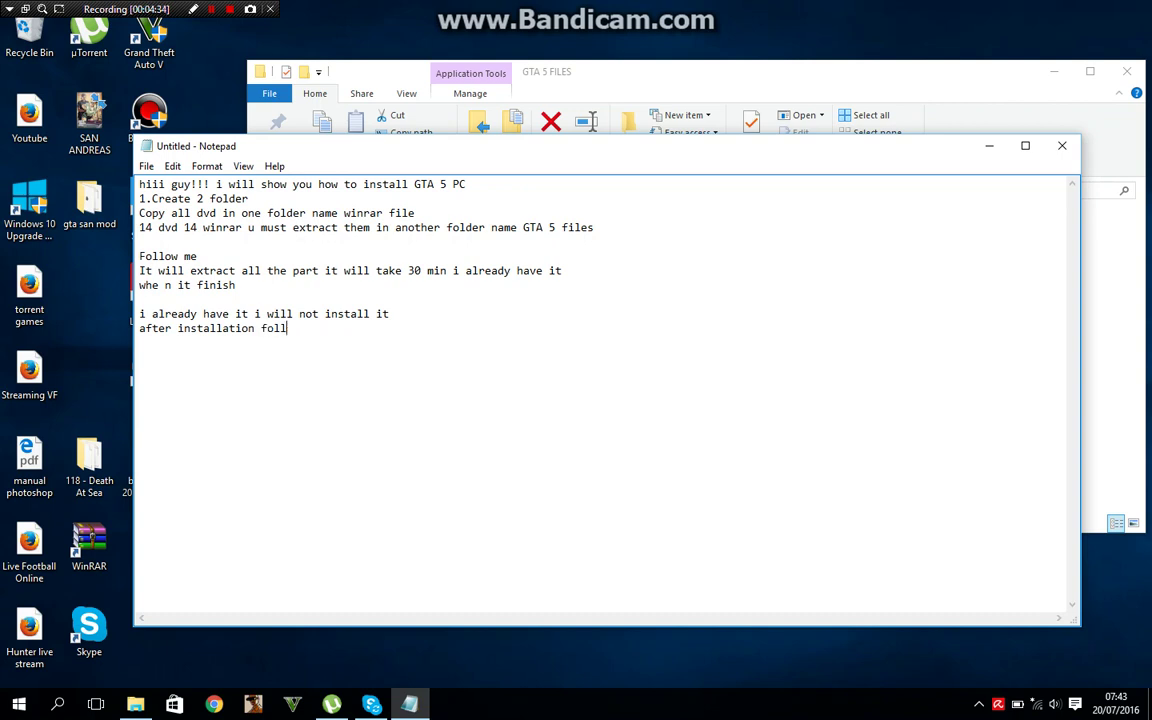
pyautogui.write('e')
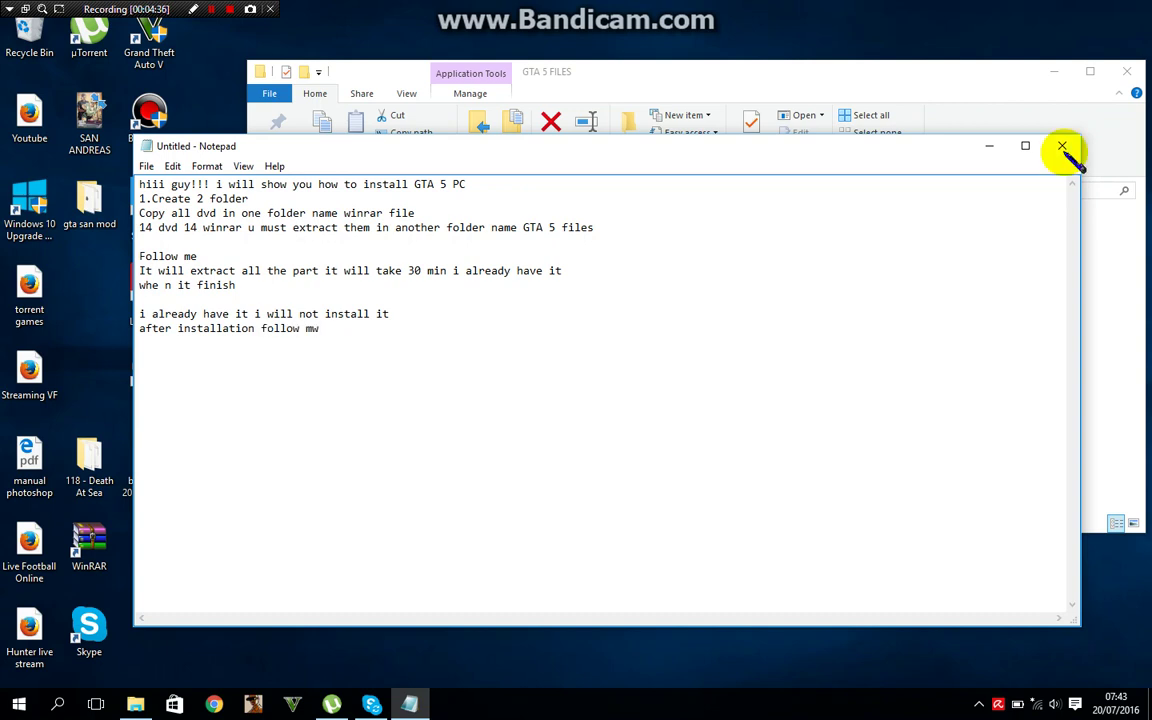
pyautogui.click(990, 146)
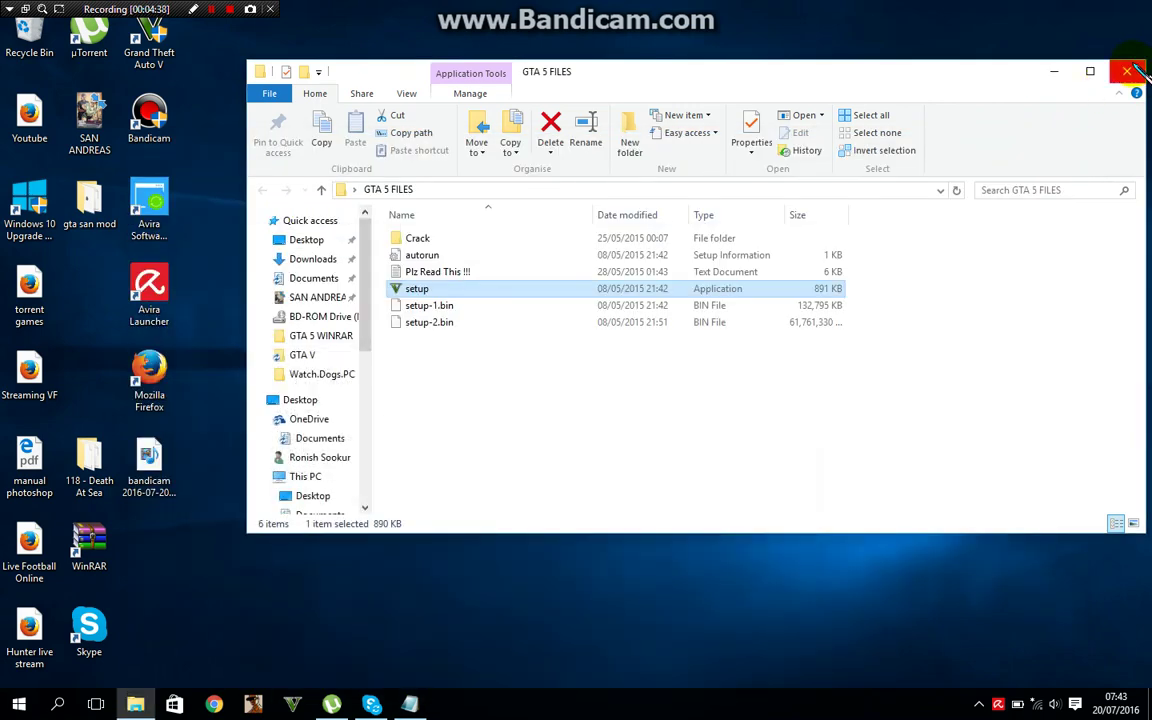
pyautogui.click(1127, 71)
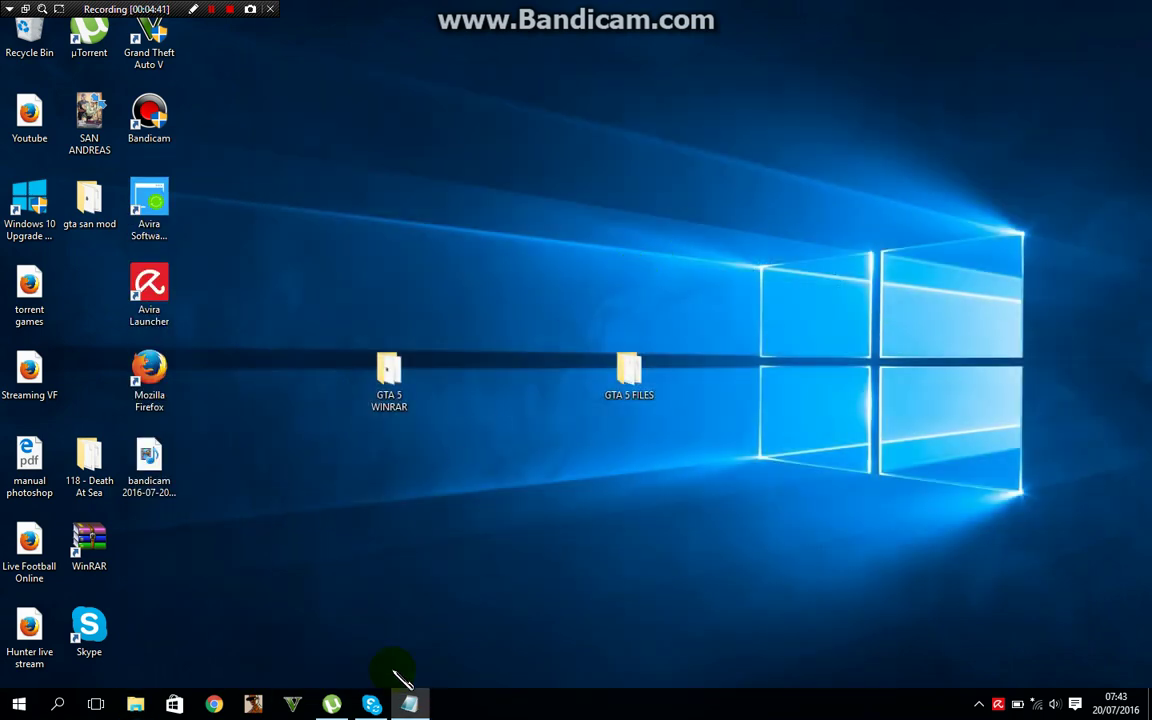
# Open the Grand Theft Auto V folder in Program Files (x86) on Local Disk (C:), look through its files and minimize it.
pyautogui.click(135, 705)
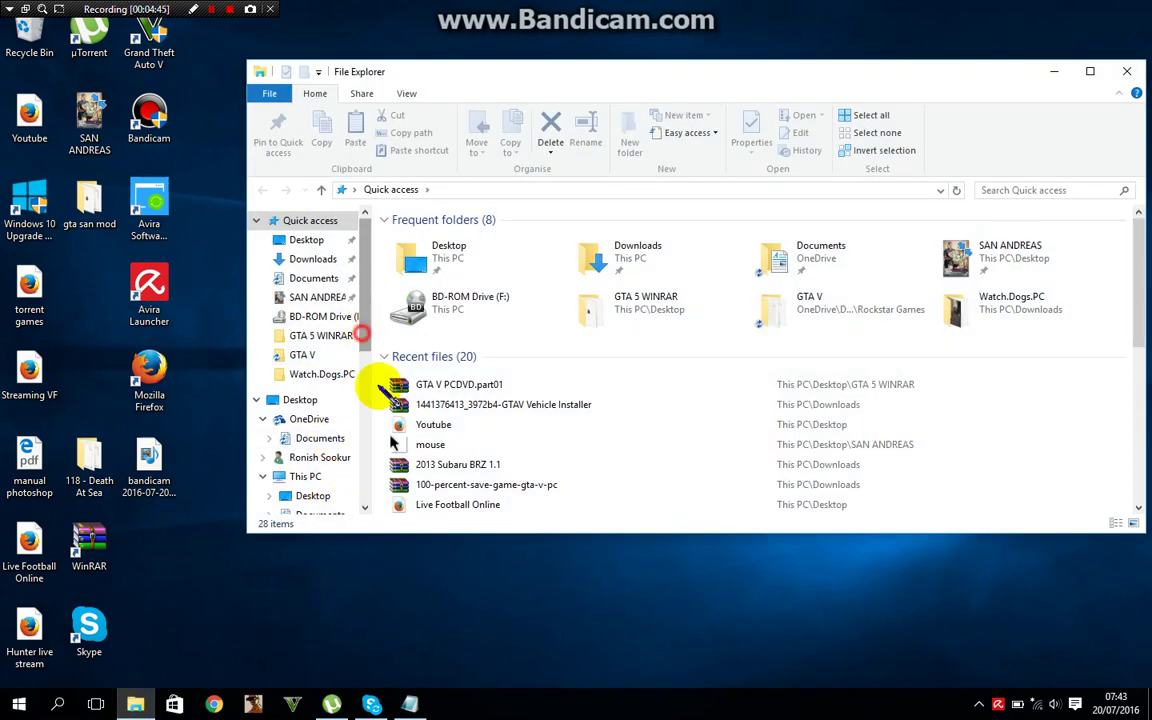
pyautogui.scroll(-5, 380, 390)
pyautogui.click(325, 329)
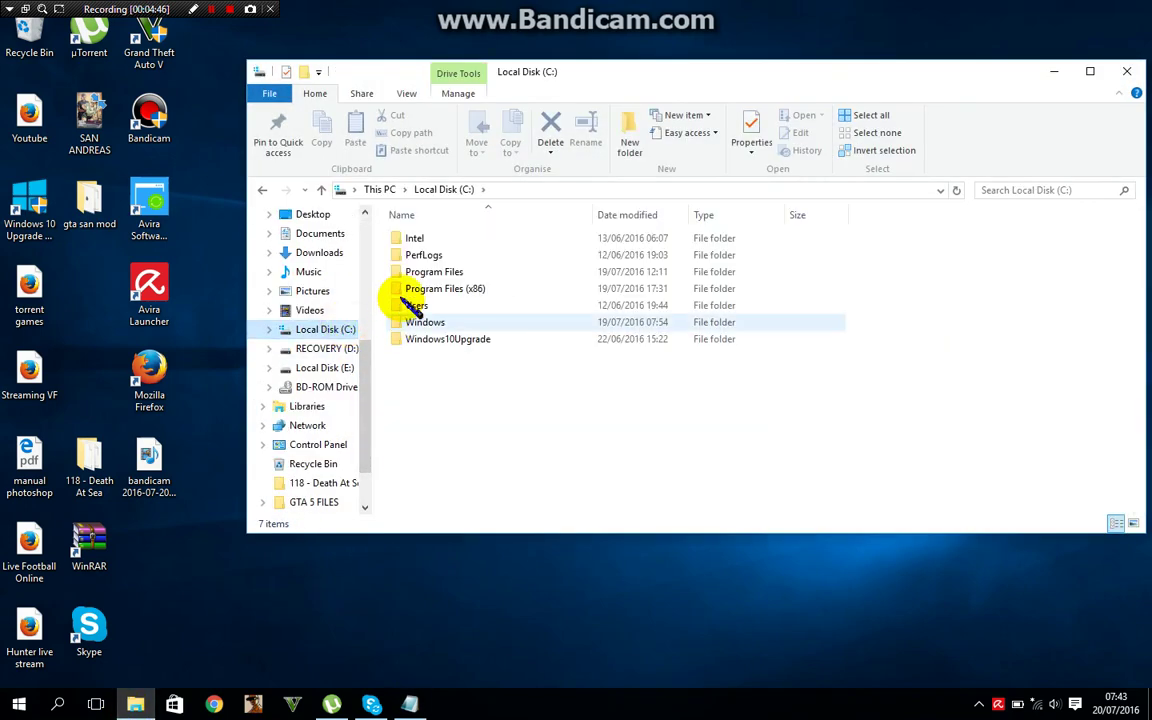
pyautogui.doubleClick(447, 289)
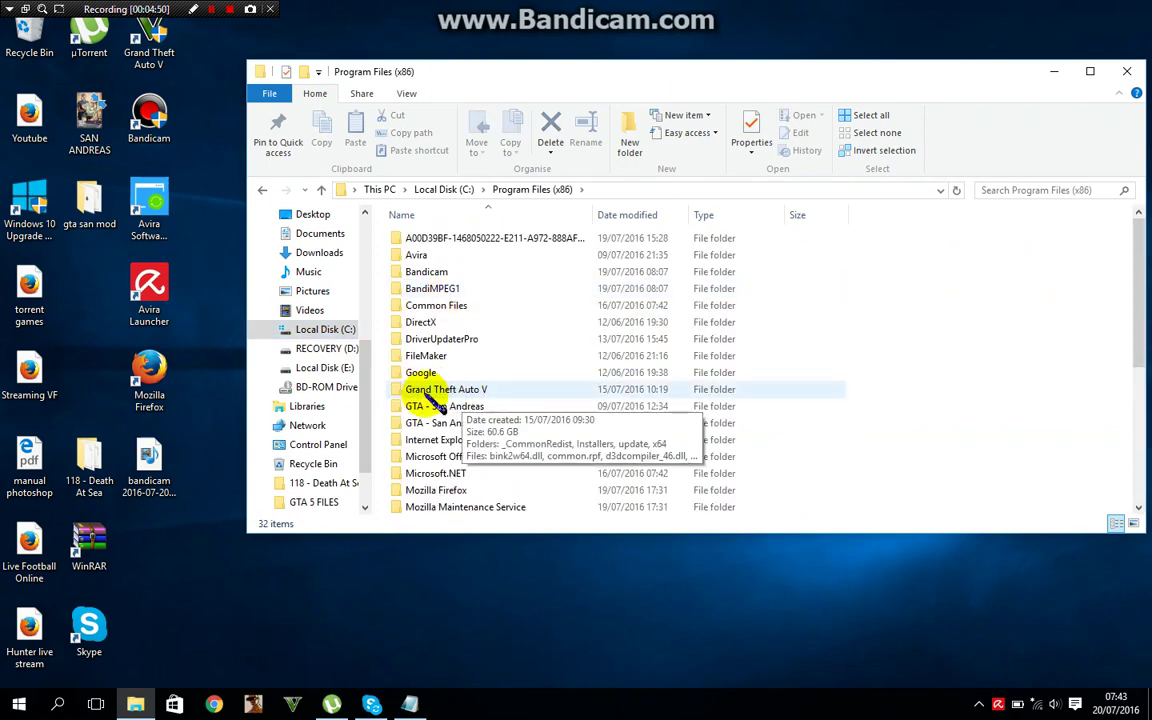
pyautogui.doubleClick(447, 390)
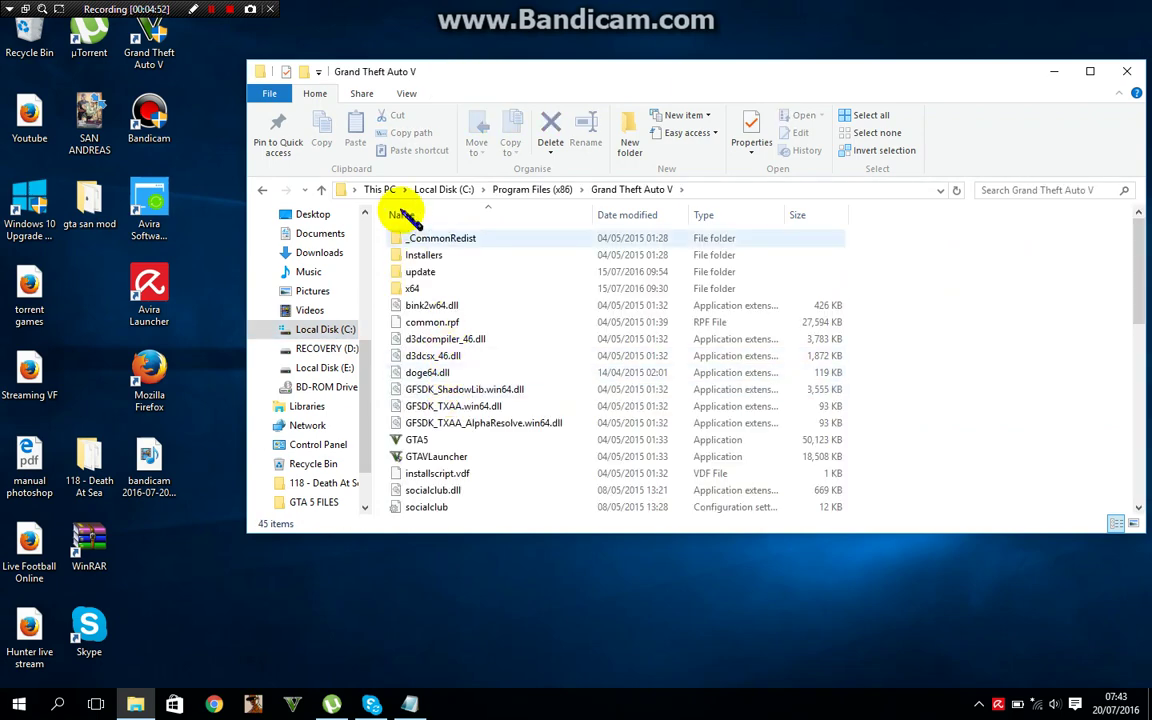
pyautogui.scroll(-5, 465, 430)
pyautogui.scroll(-2, 458, 400)
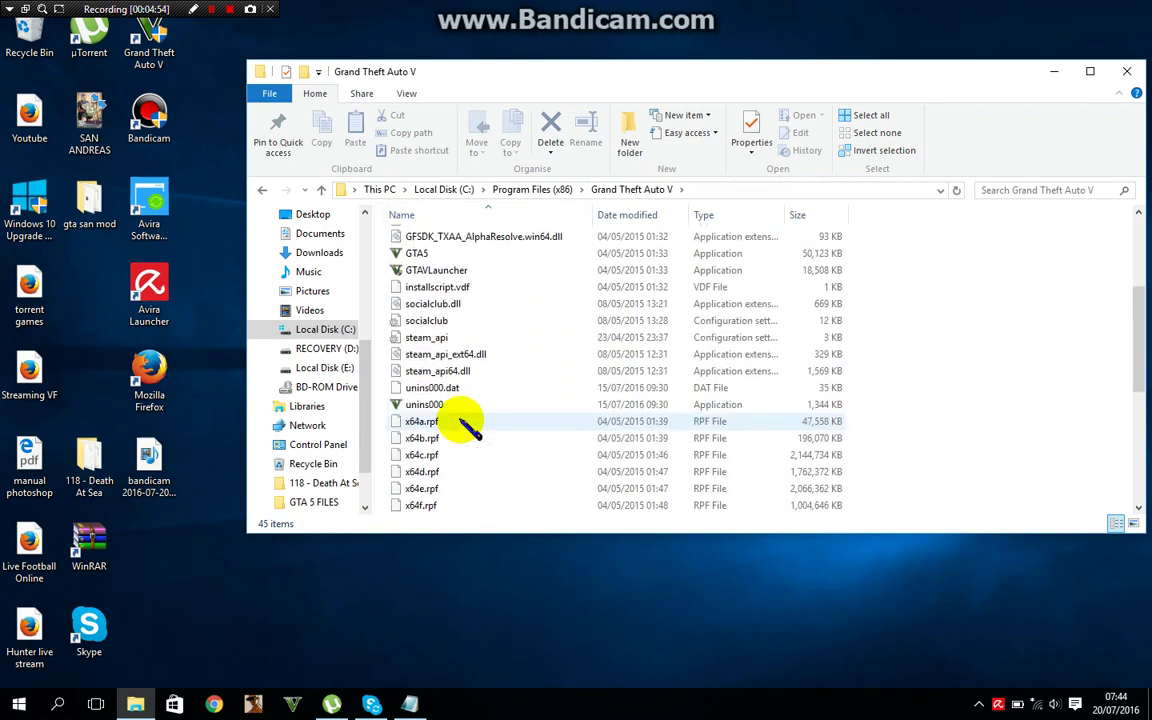
pyautogui.click(1054, 71)
# Copy all the files in the Crack folder inside GTA 5 FILES.
pyautogui.click(628, 372)
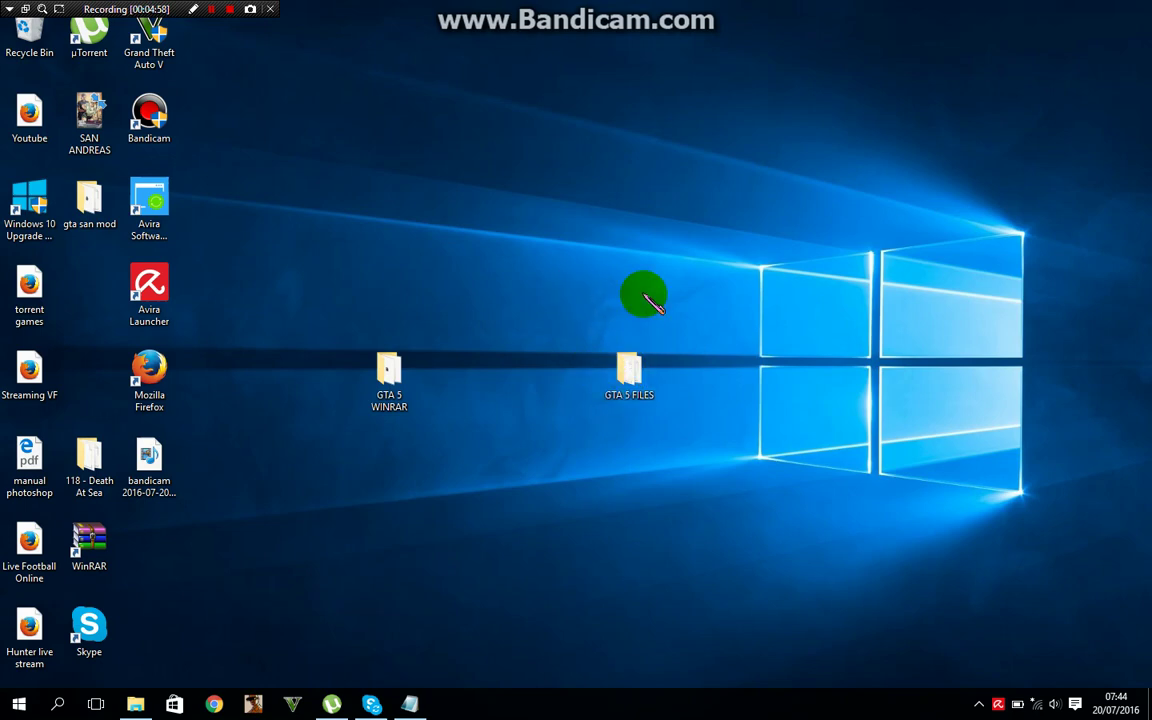
pyautogui.click(629, 371)
pyautogui.doubleClick(628, 372)
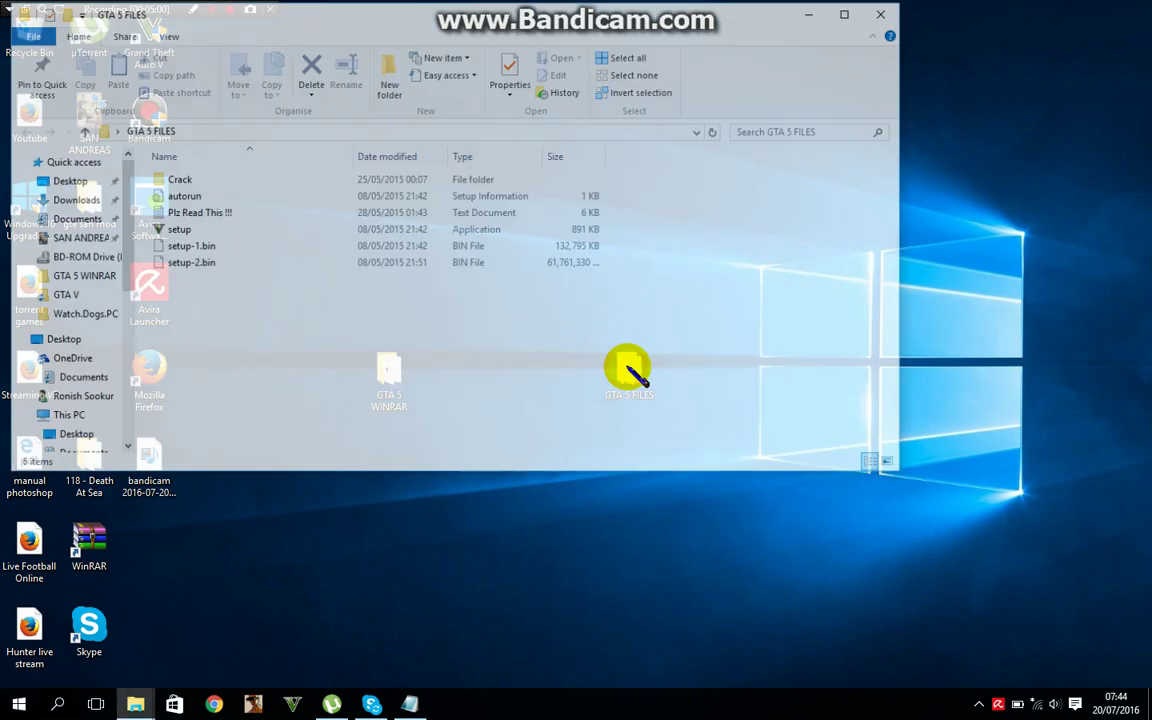
pyautogui.click(172, 180)
pyautogui.doubleClick(172, 180)
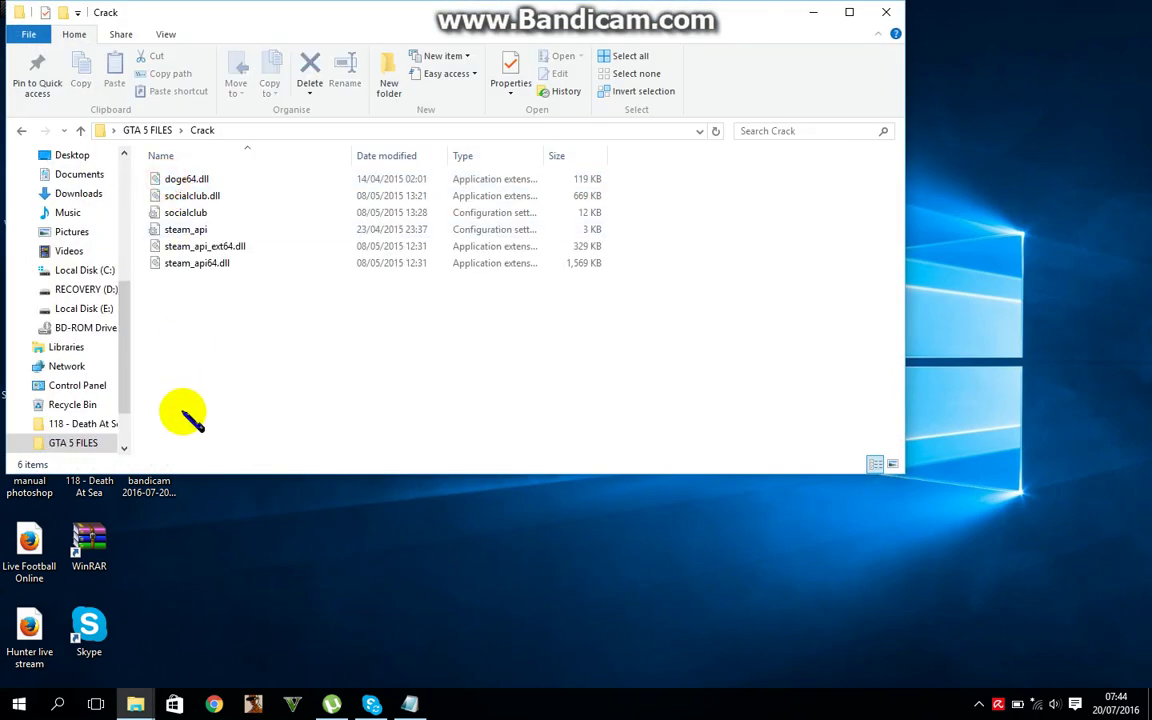
pyautogui.moveTo(165, 380); pyautogui.dragTo(219, 147)
pyautogui.rightClick(225, 226)
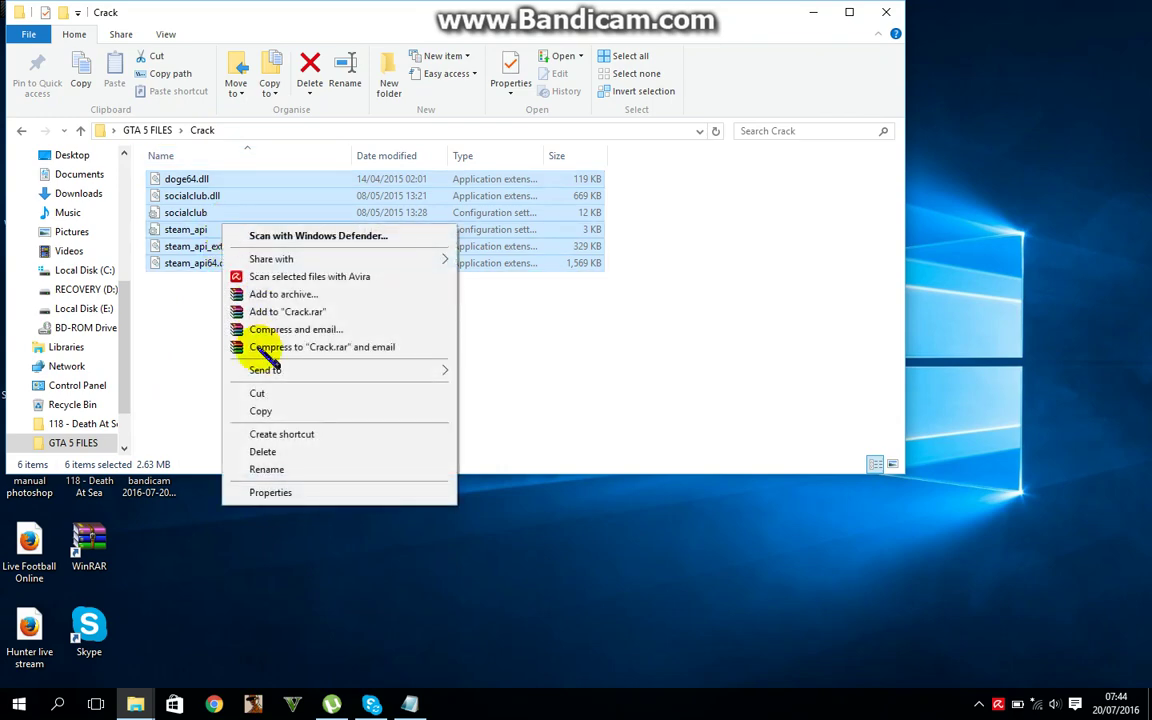
pyautogui.click(258, 412)
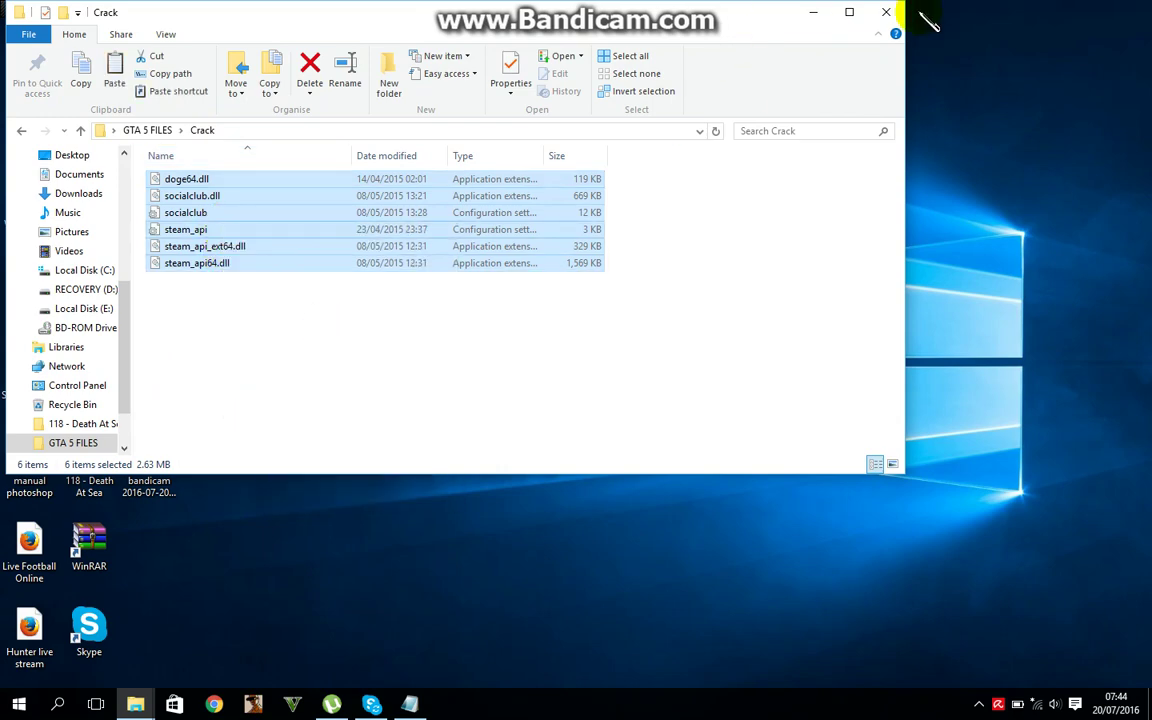
# Close the Crack folder and move the GTA 5 WINRAR and GTA 5 FILES folders together closer to the other desktop icons.
pyautogui.click(888, 12)
pyautogui.moveTo(745, 311); pyautogui.dragTo(296, 416)
pyautogui.moveTo(382, 372); pyautogui.dragTo(260, 368)
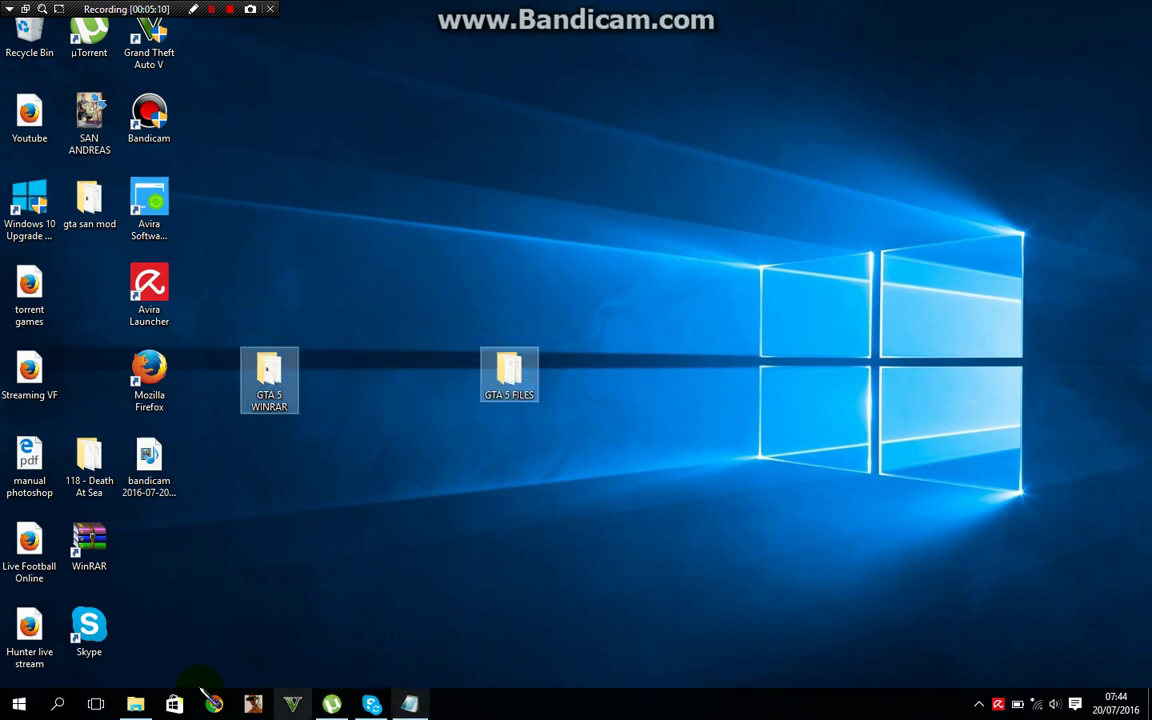
# Return to the Grand Theft Auto V installation folder, bring up the paste option for the copied files without applying it, and close the folder.
pyautogui.click(96, 705)
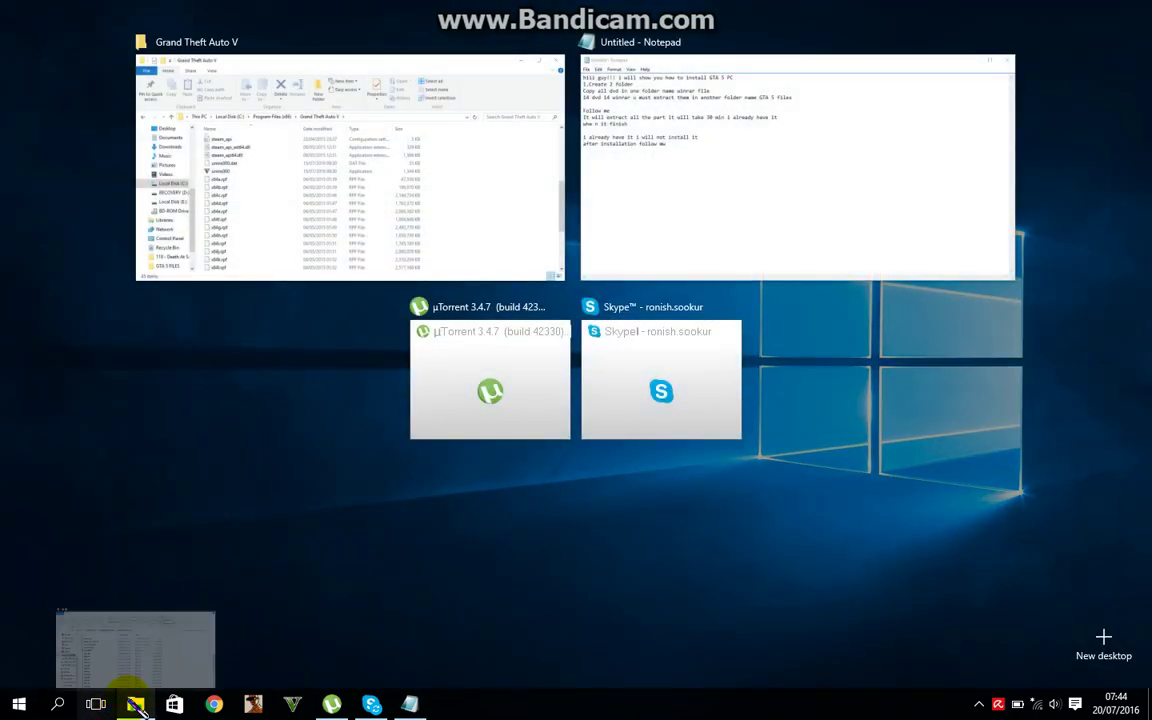
pyautogui.click(377, 100)
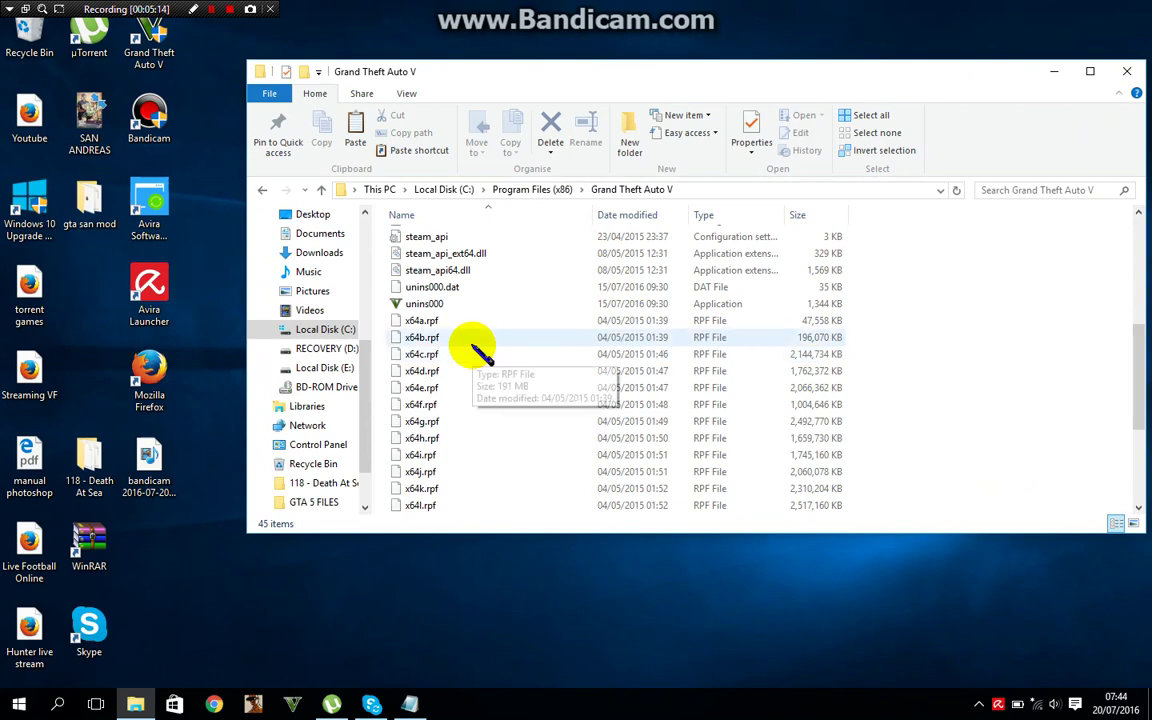
pyautogui.scroll(6, 475, 350)
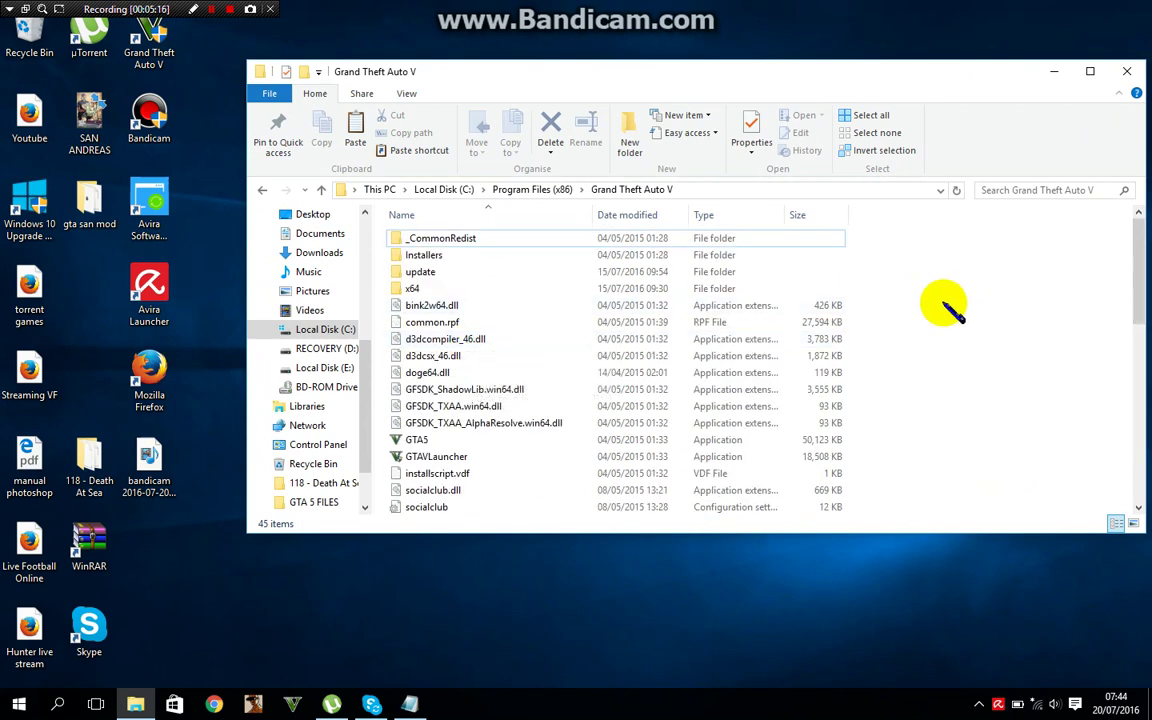
pyautogui.rightClick(840, 309)
pyautogui.click(867, 260)
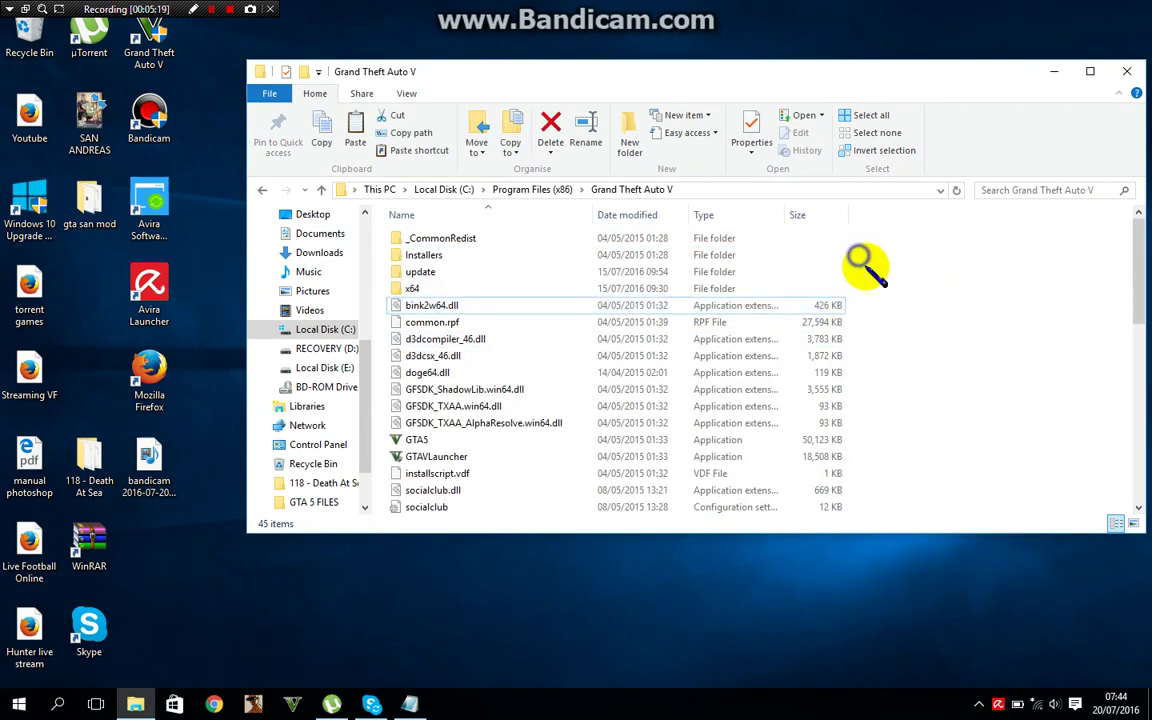
pyautogui.rightClick(866, 263)
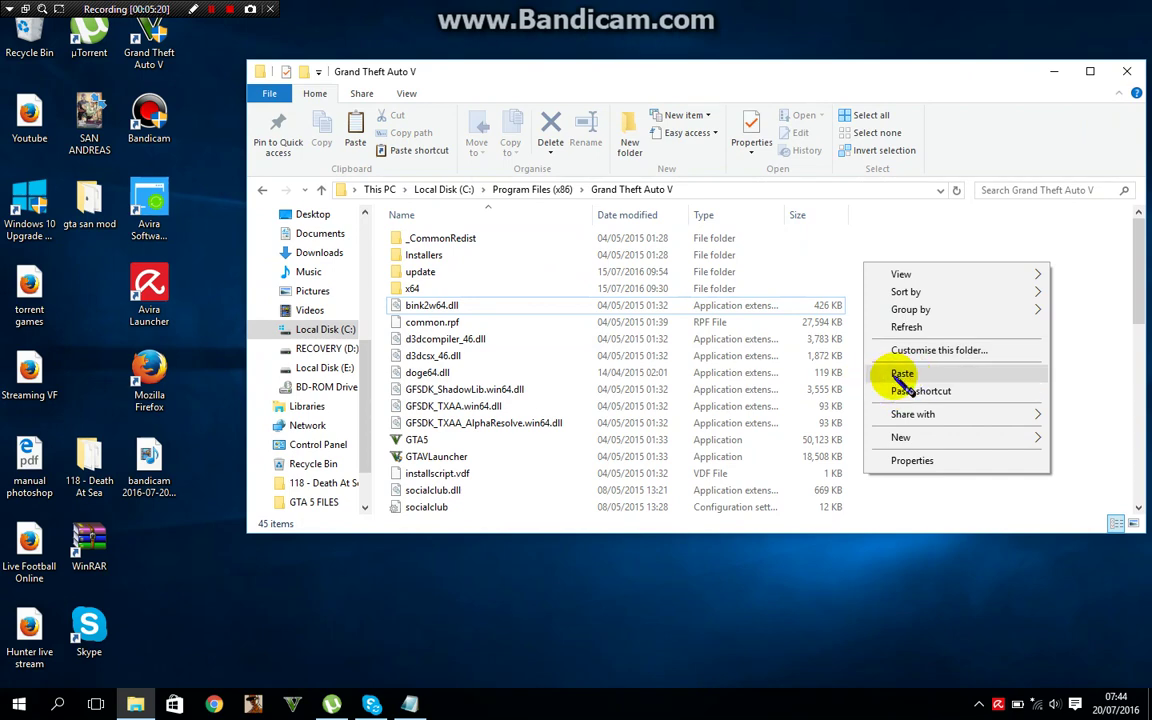
pyautogui.click(998, 366)
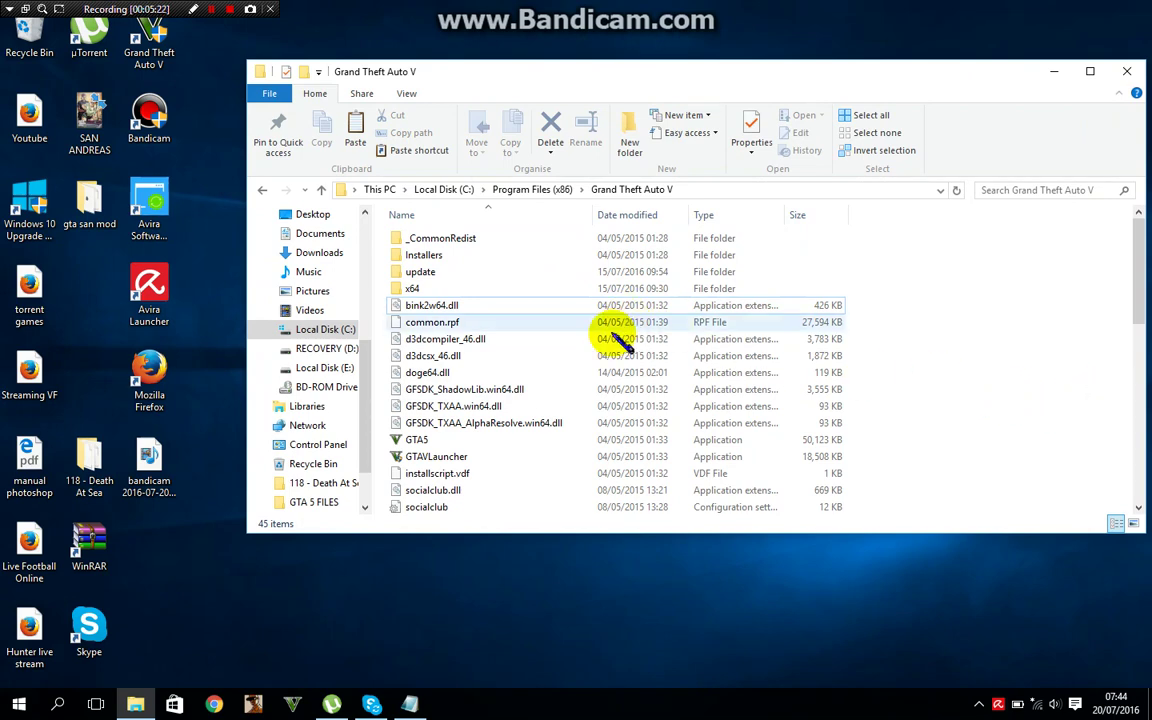
pyautogui.click(1126, 72)
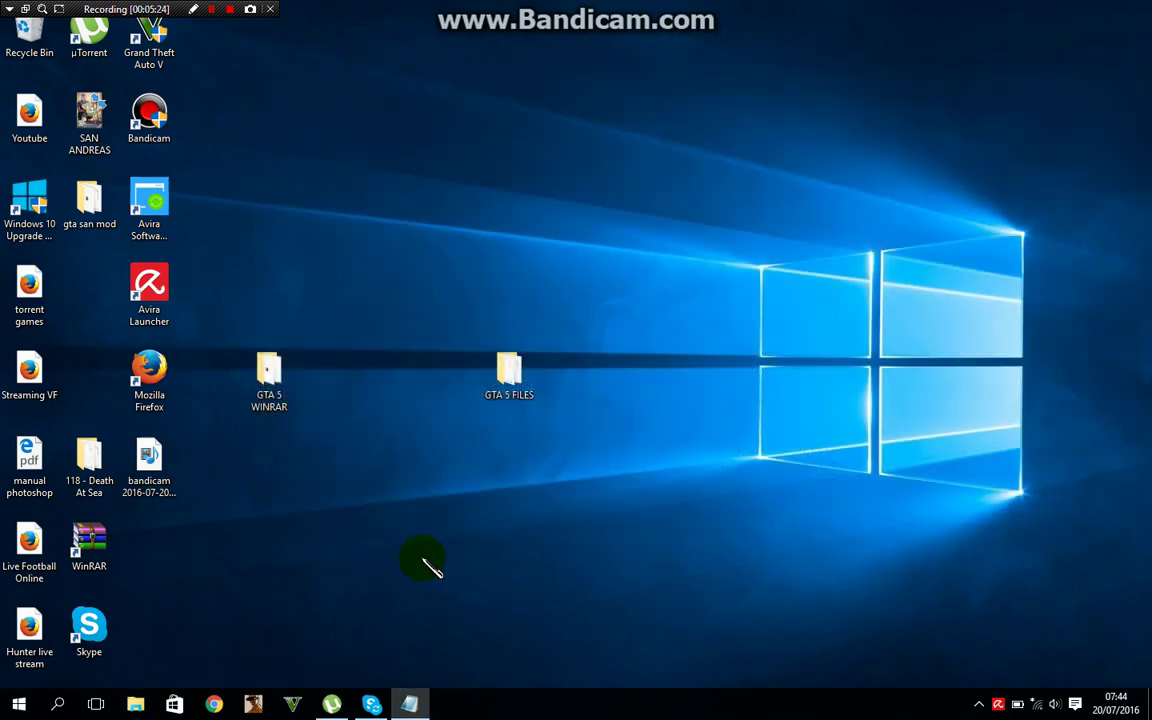
pyautogui.click(293, 705)
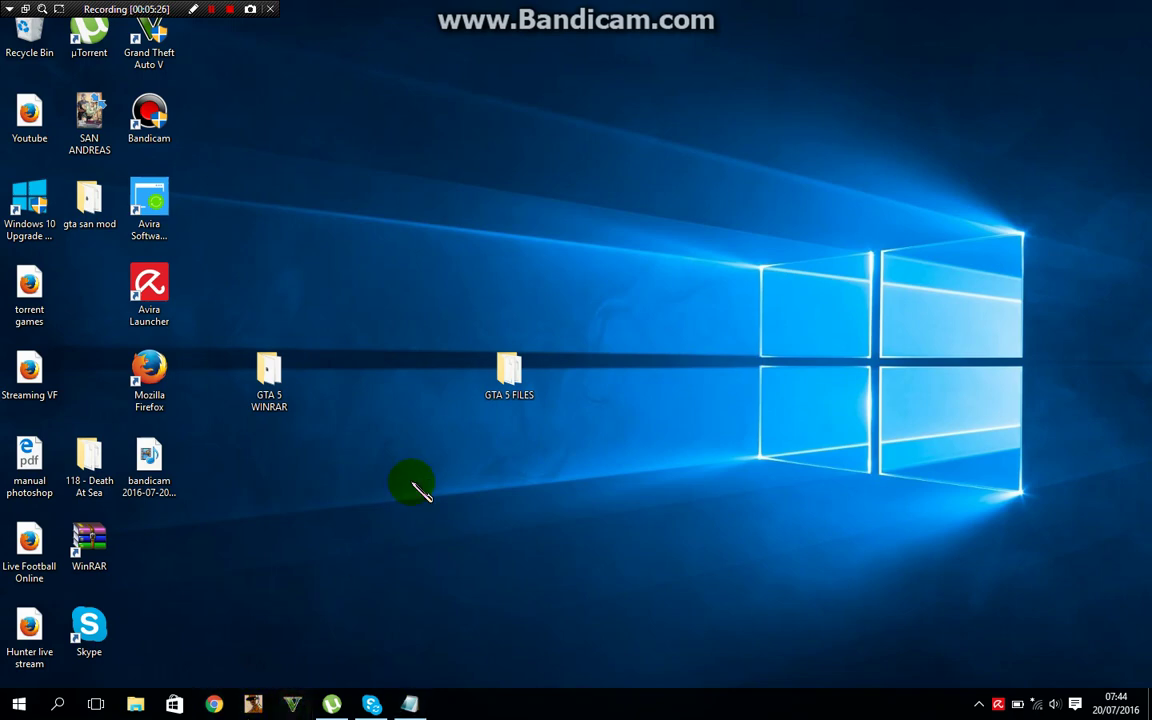